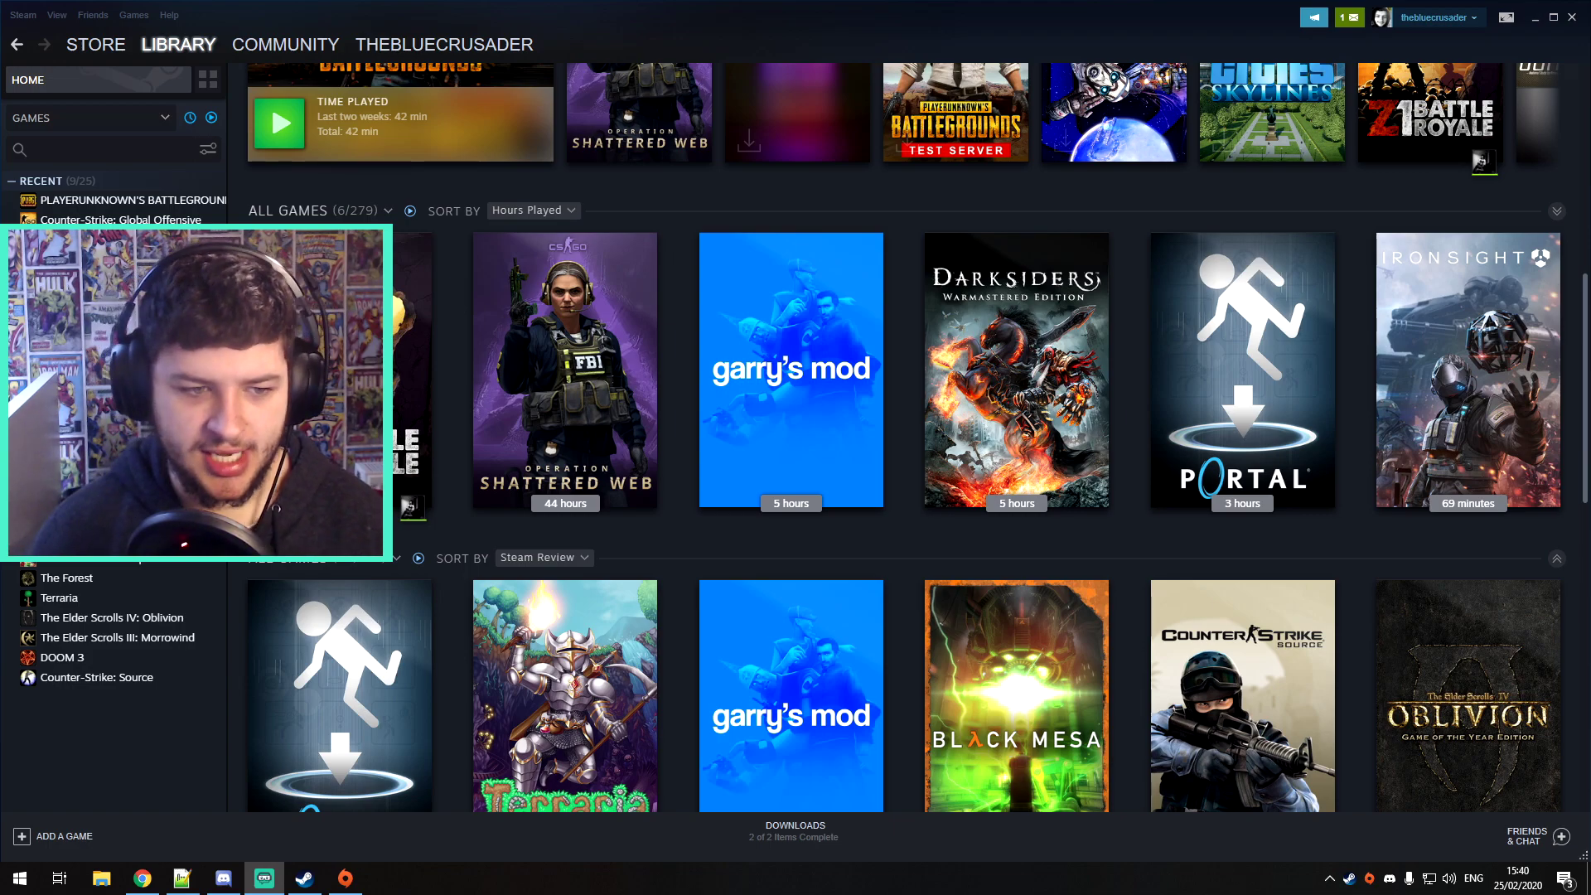
Select the Z1 Battle Royale tile in the Steam library to show its game page.
click(1429, 111)
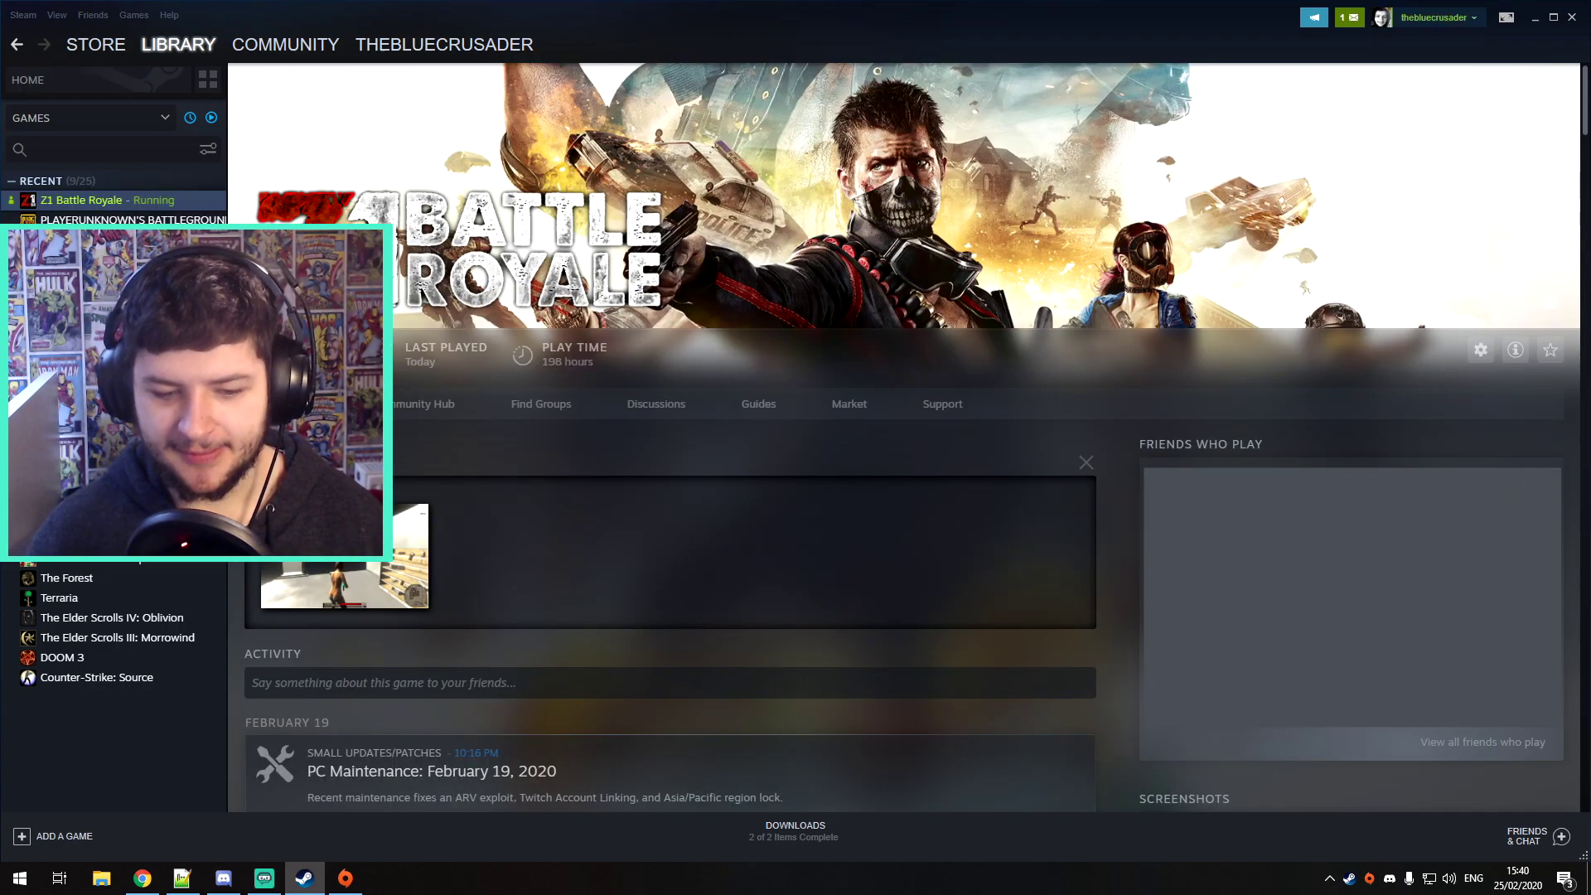
Switch to the launching Z1 Battle Royale game window from the taskbar.
click(352, 880)
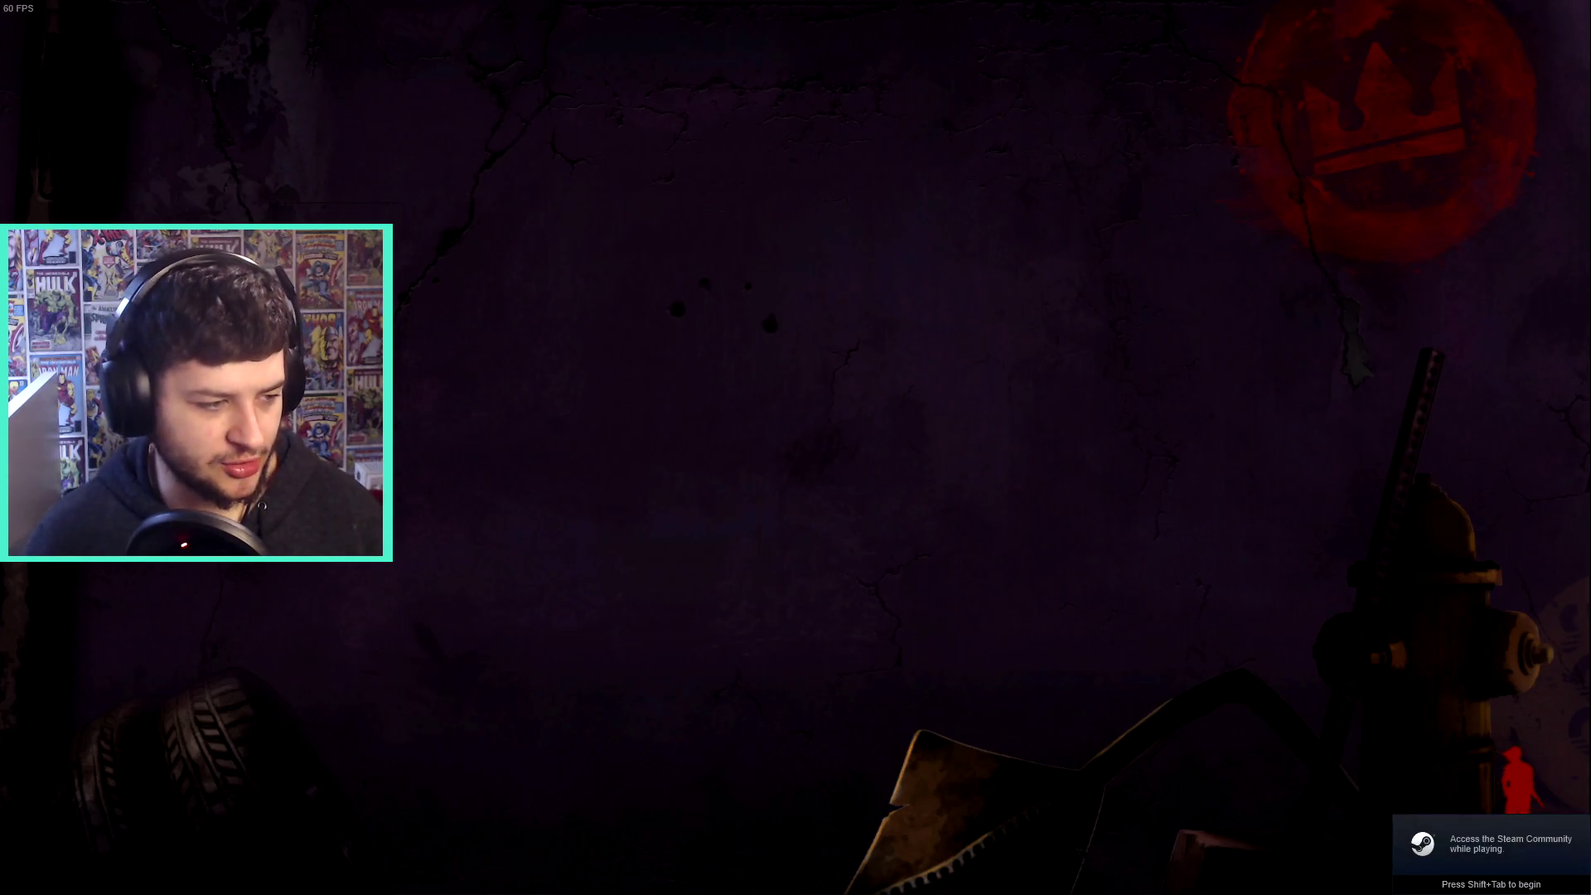
Get past the title screen and reach Settings > Graphics, showing Windowed at 1920x1080.
key(alt+Tab)
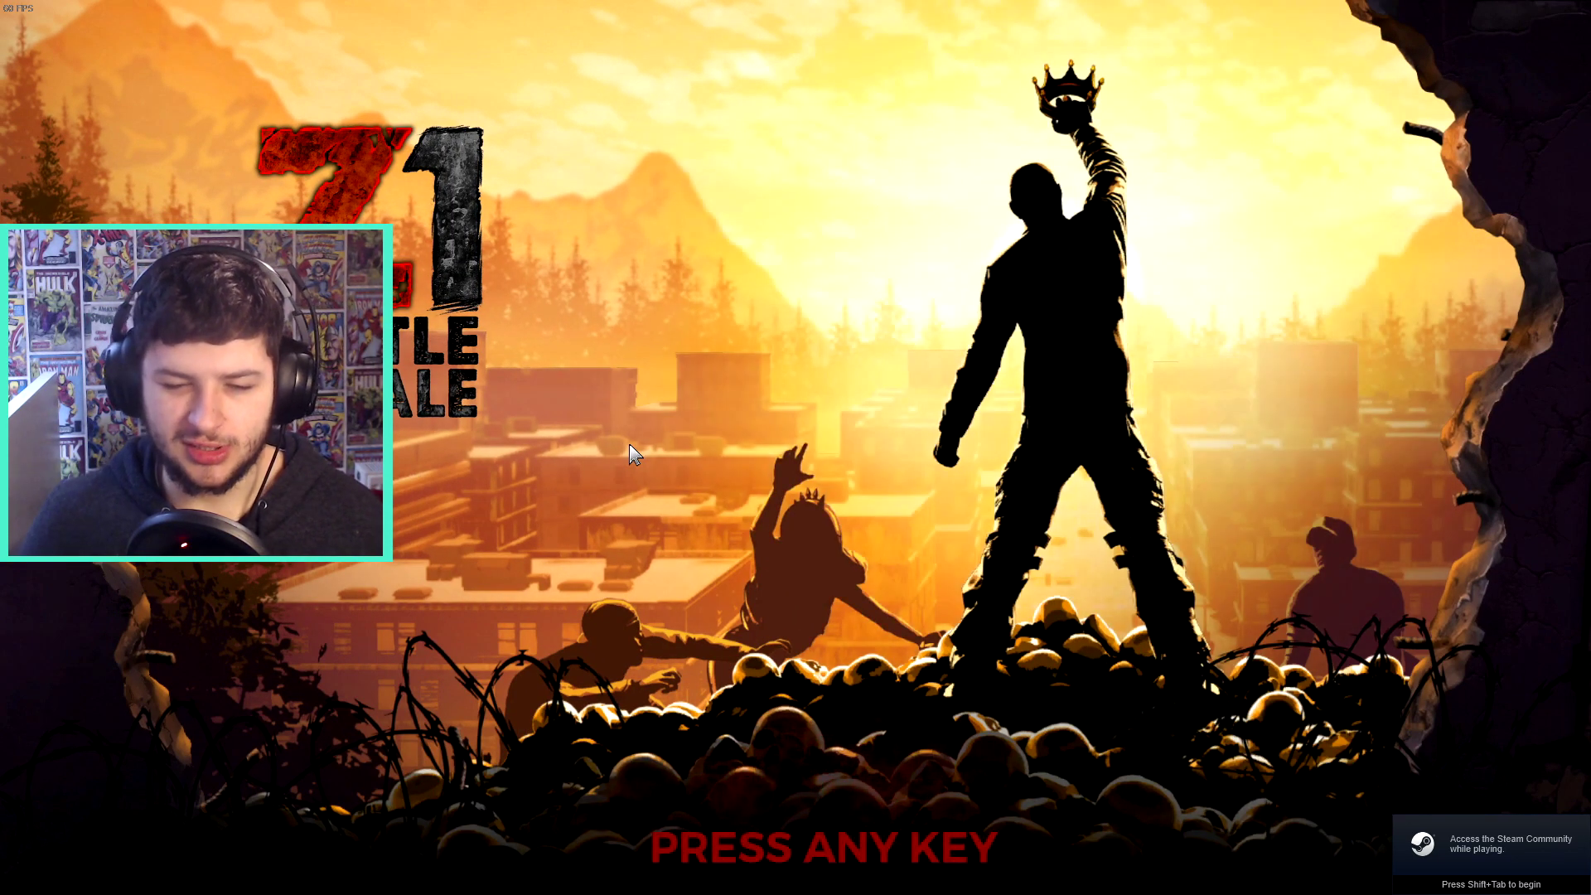
click(629, 440)
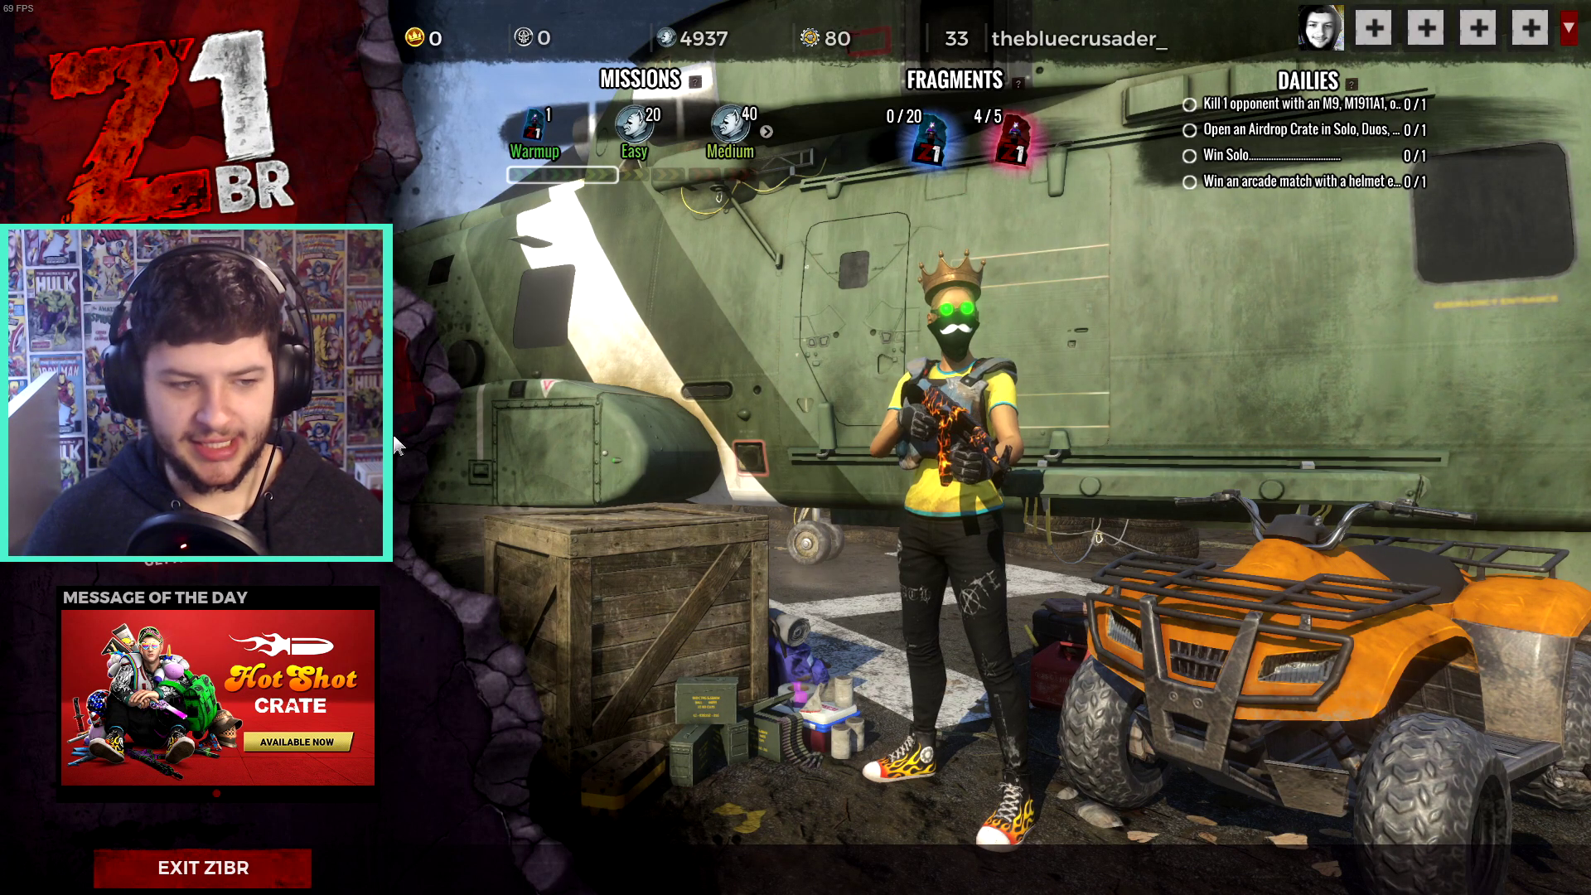
click(195, 562)
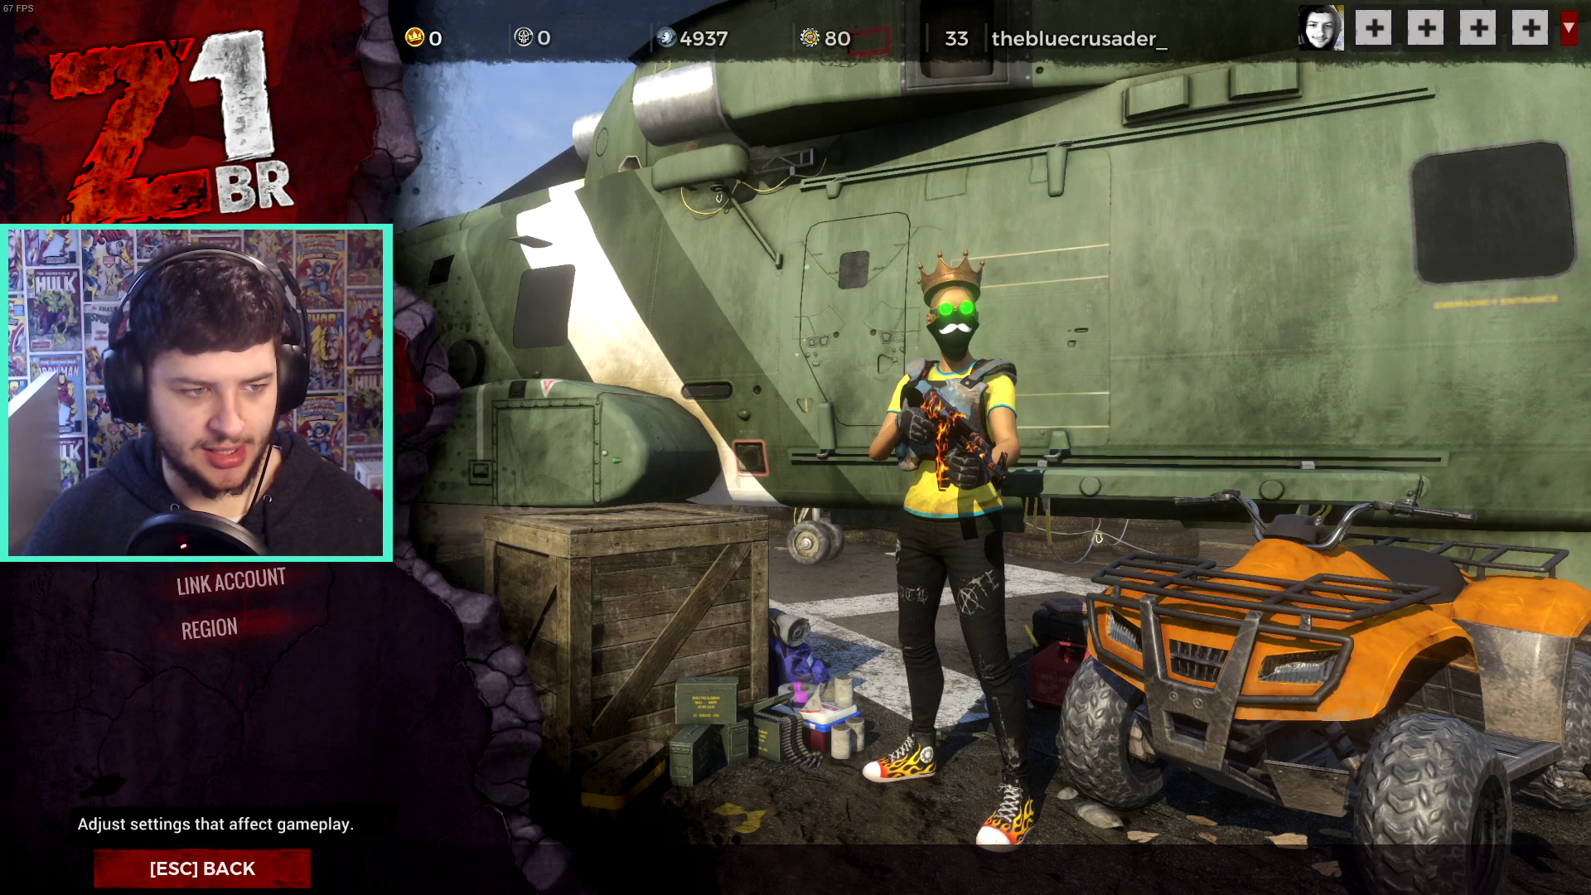
click(211, 439)
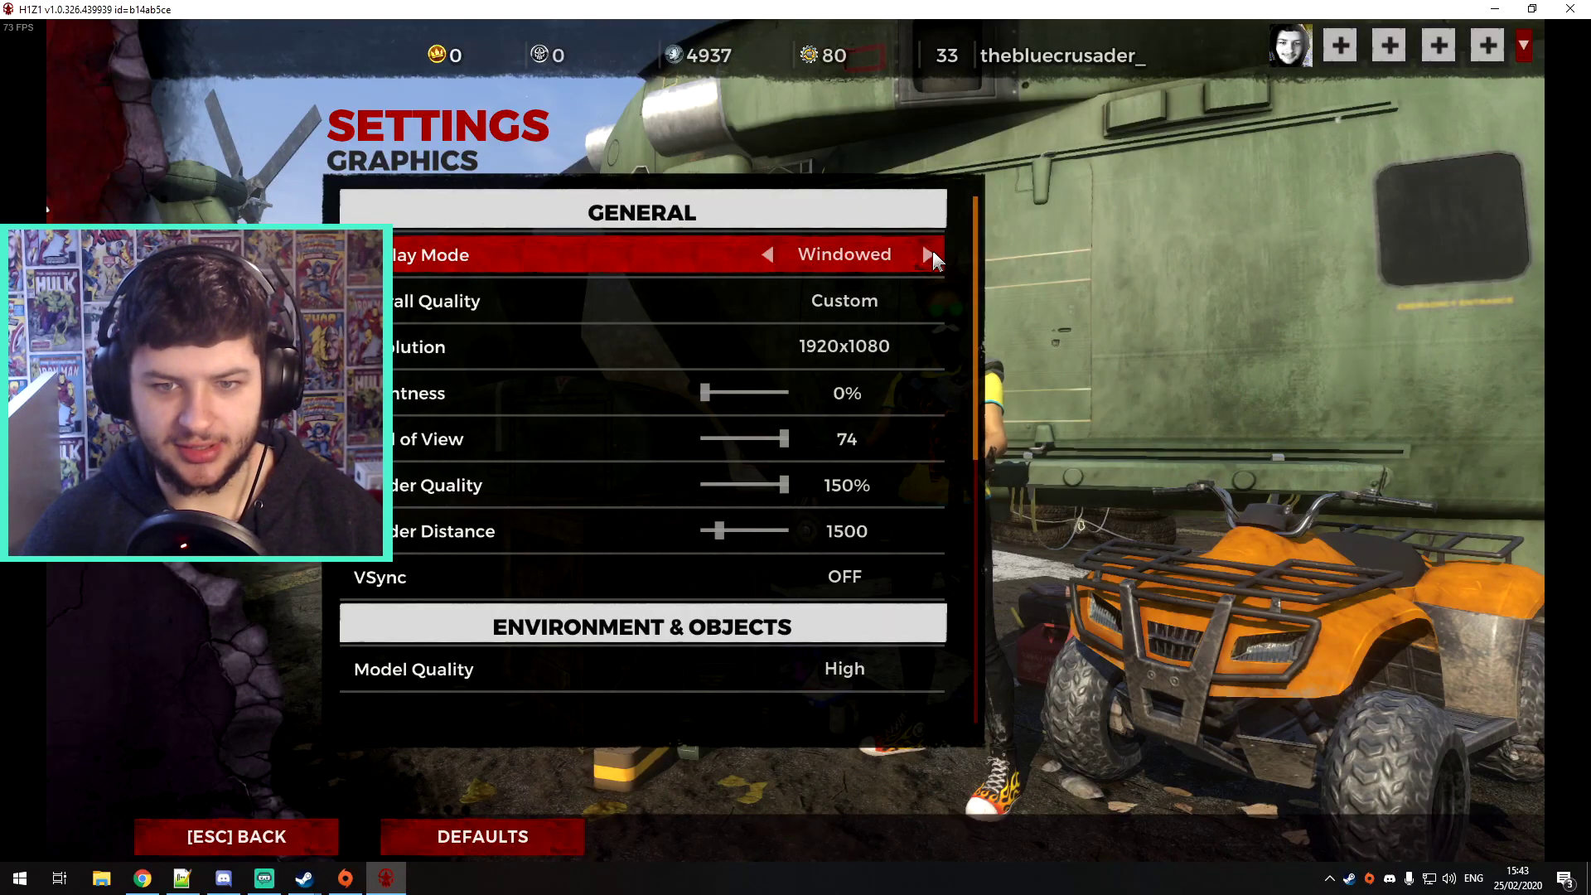
Switch display mode to Fullscreen Windowed, return resolution to 1920x1080, and exit settings.
click(932, 250)
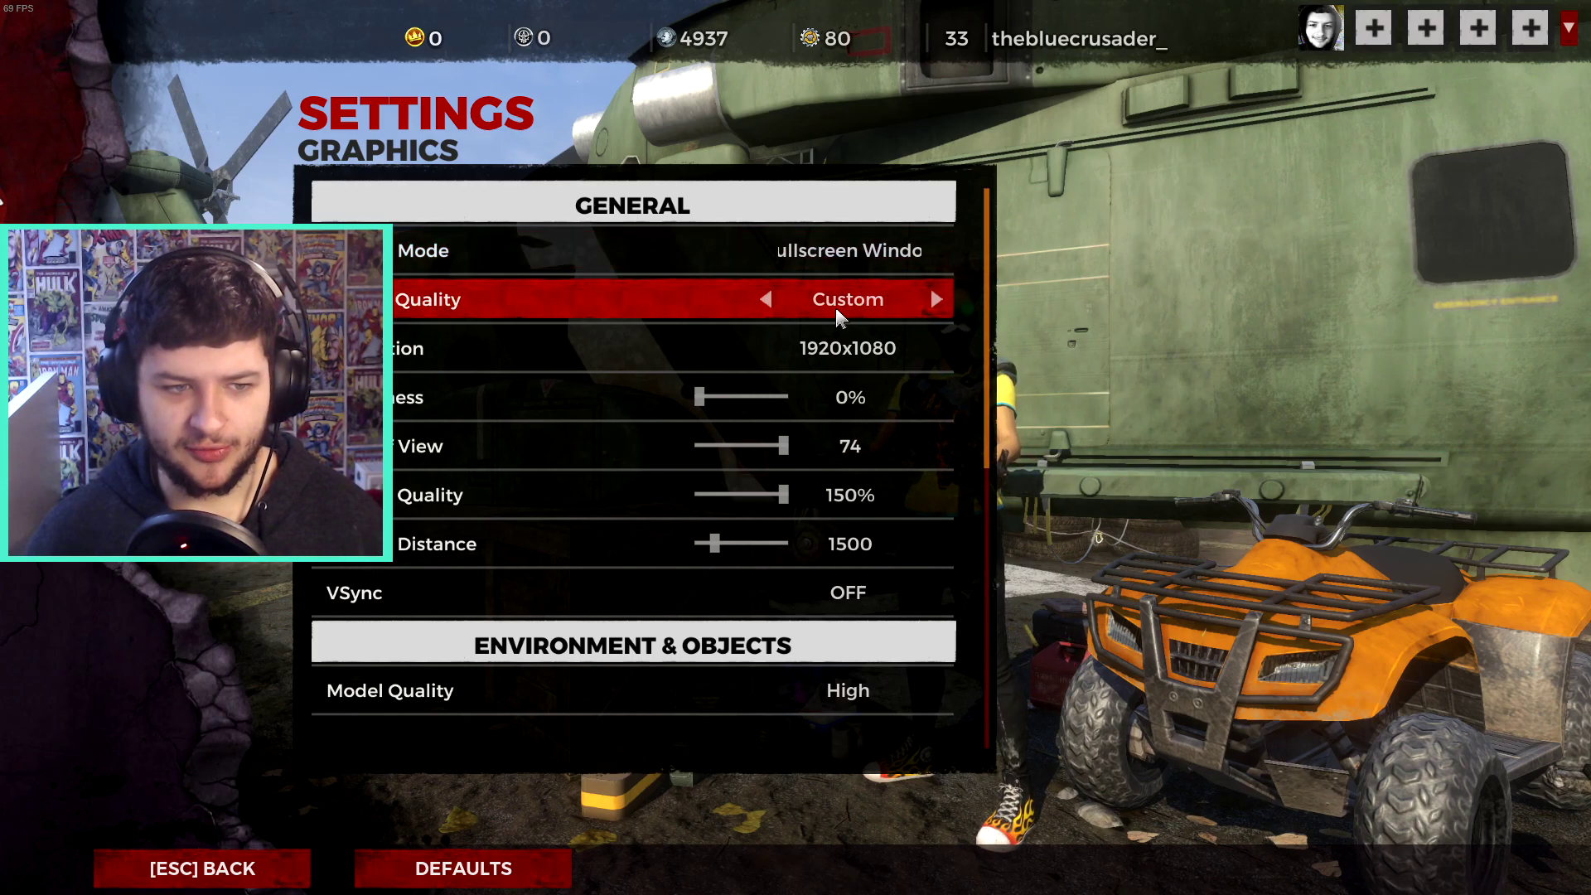
click(936, 348)
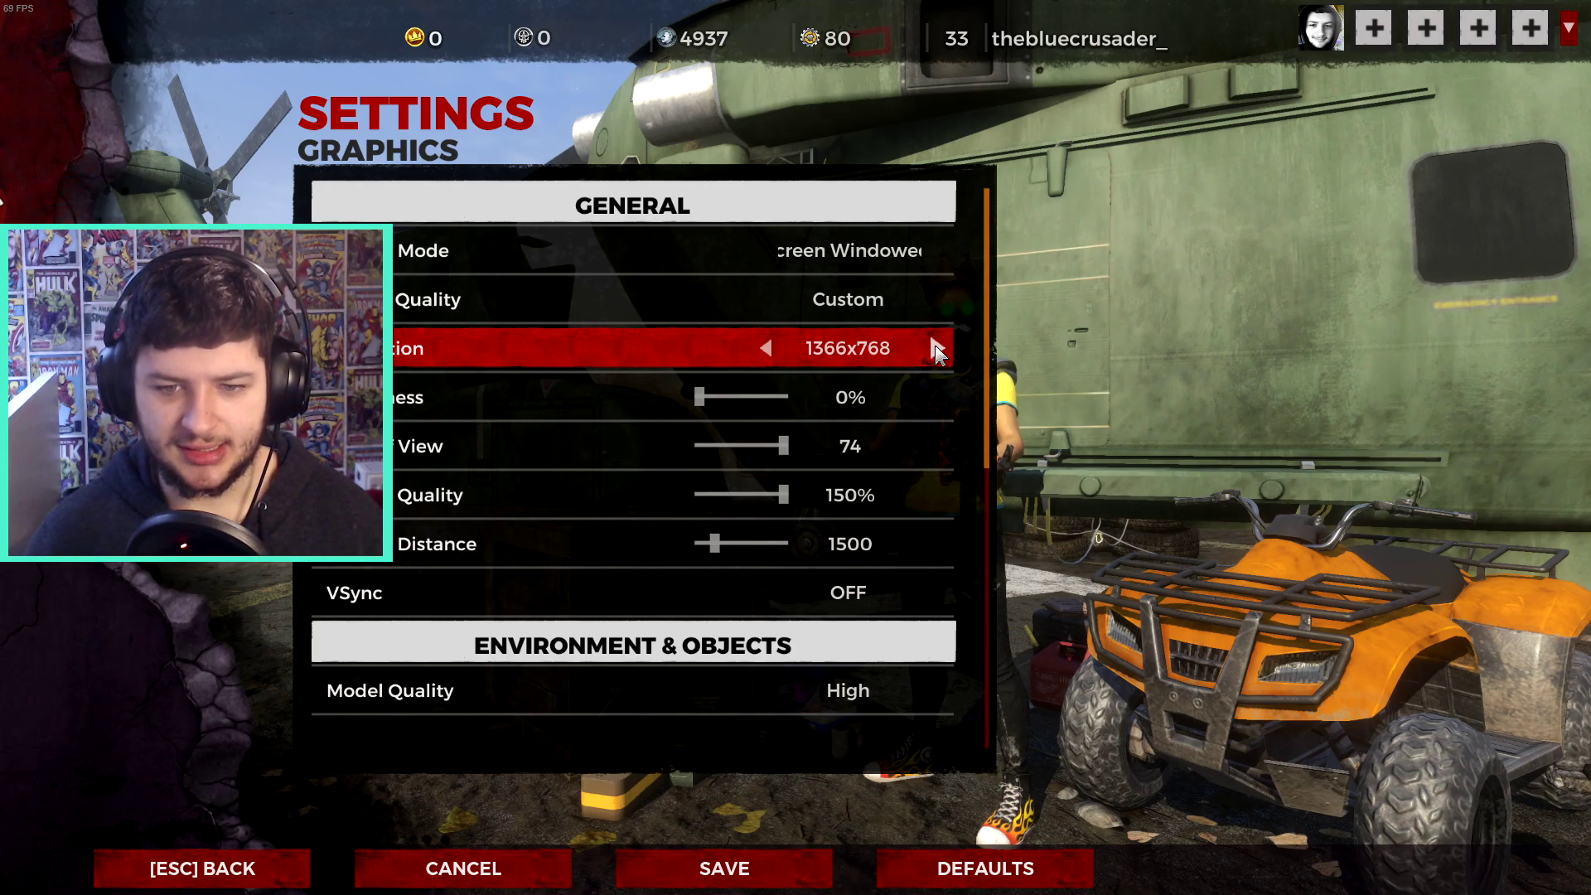
click(935, 347)
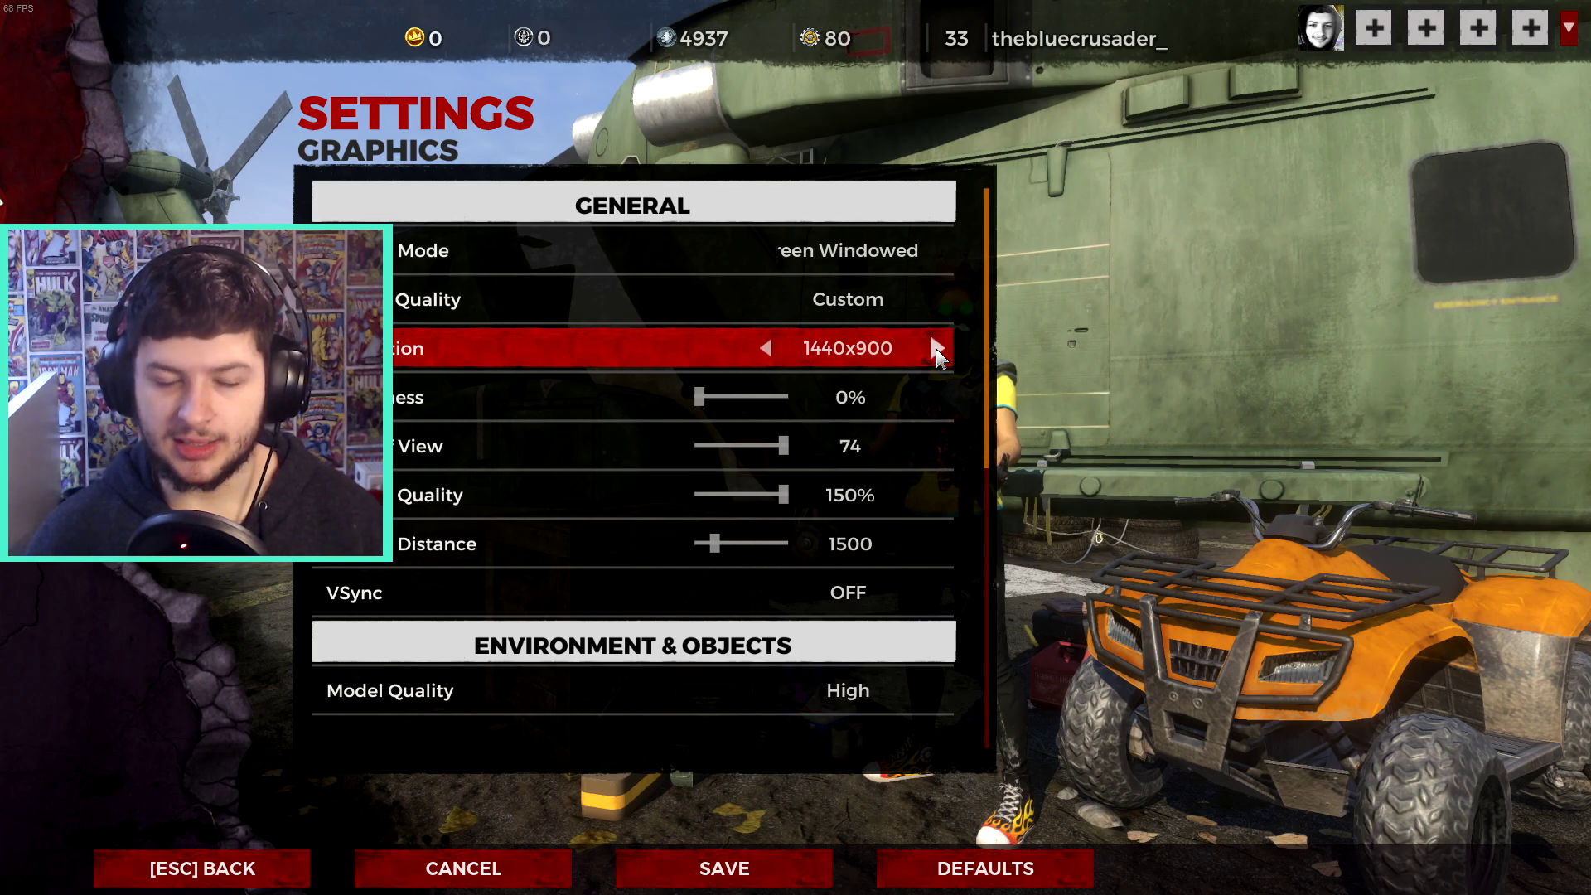
click(937, 348)
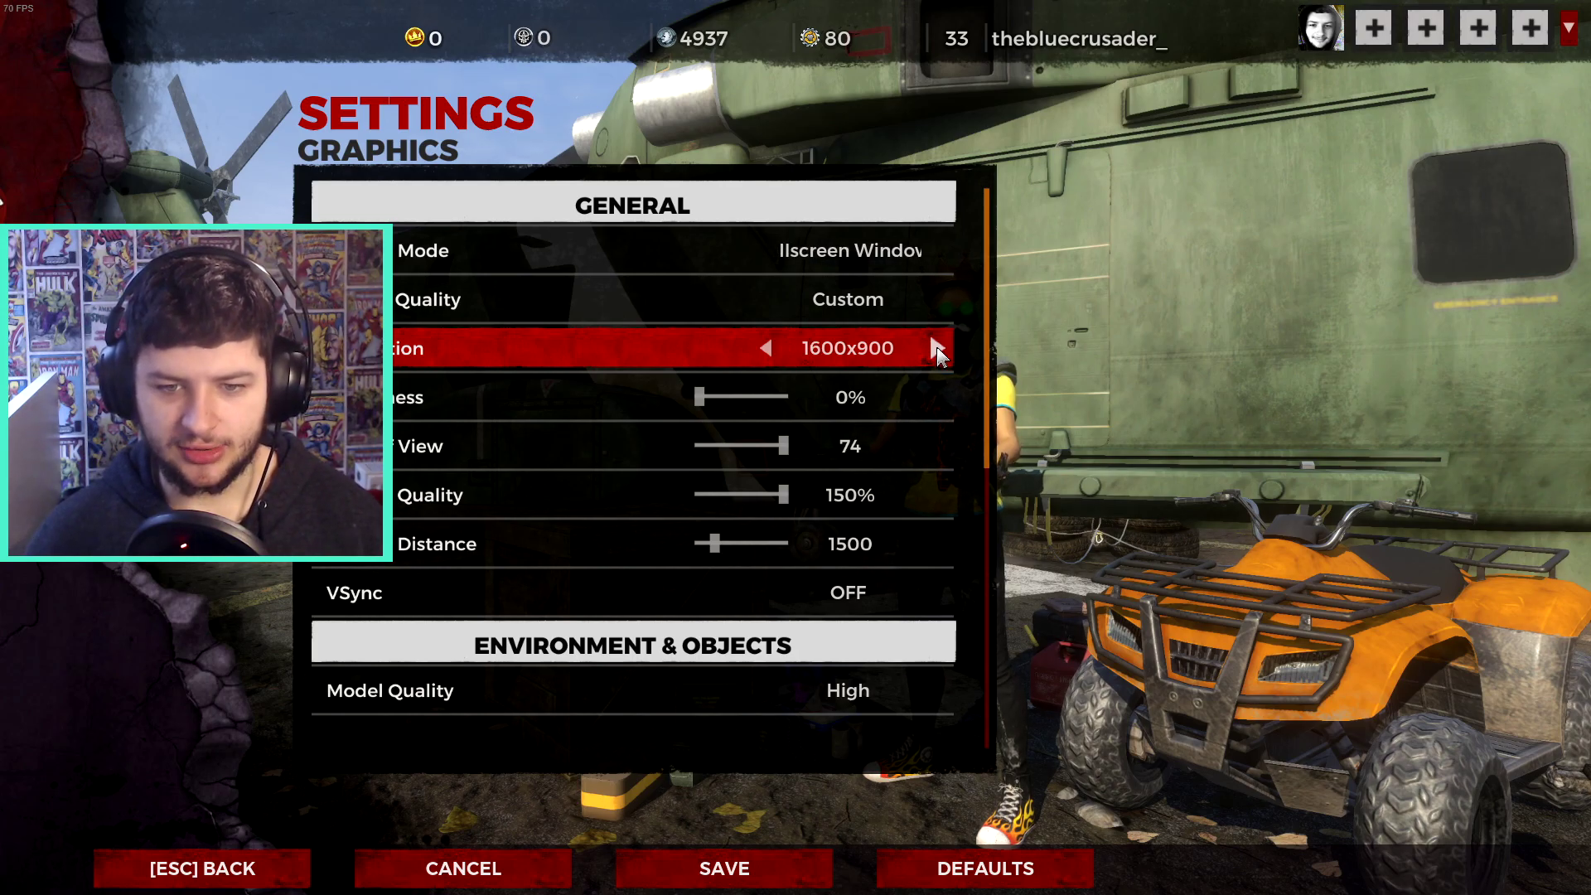
click(936, 346)
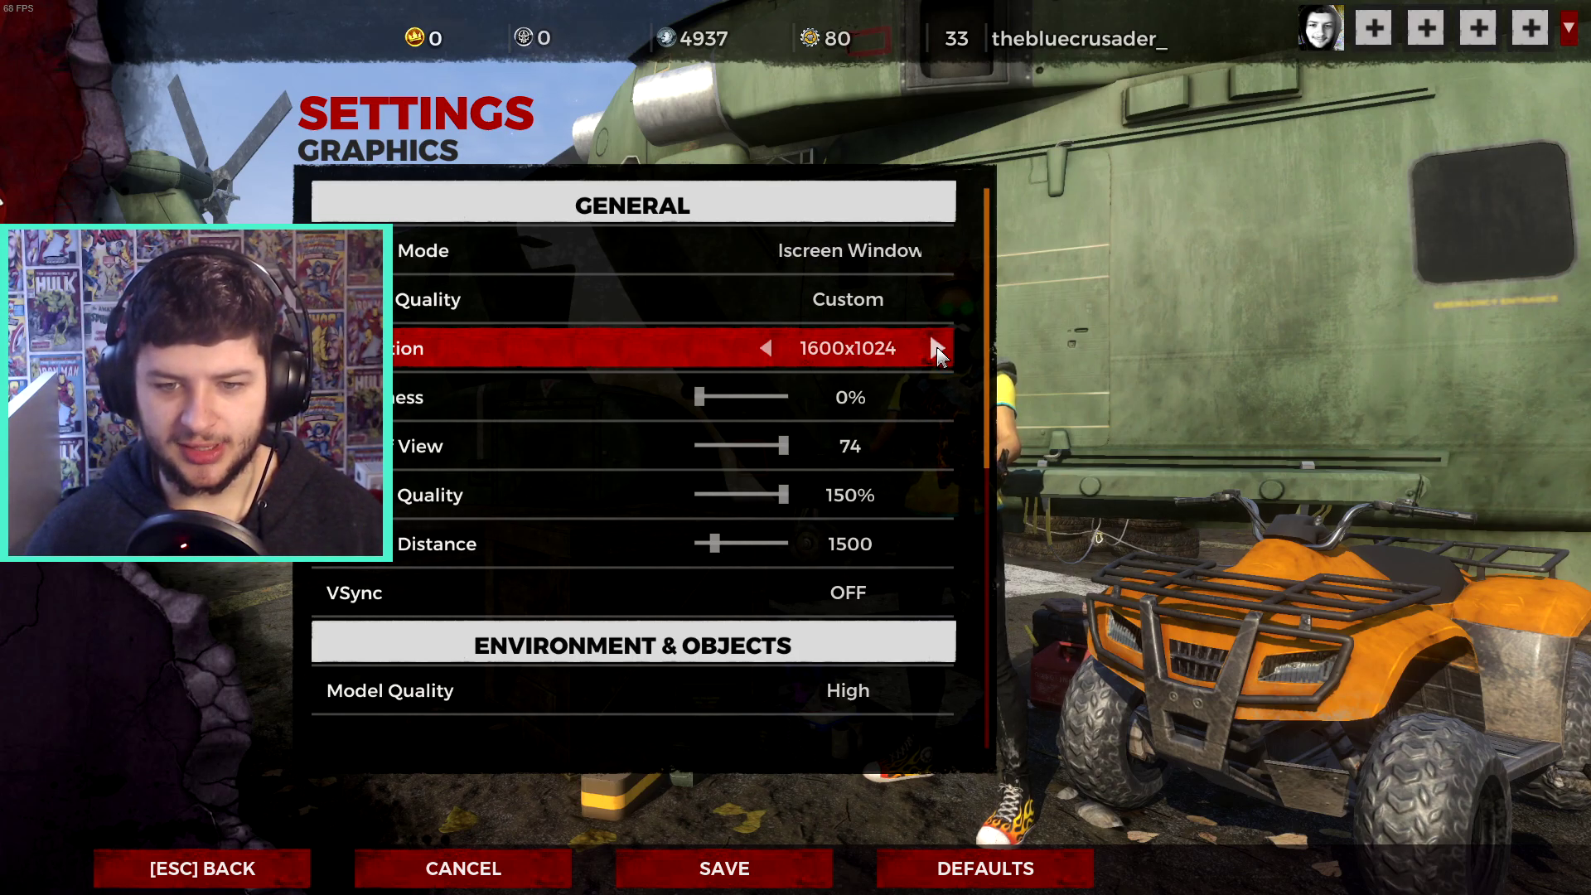
click(937, 346)
click(939, 349)
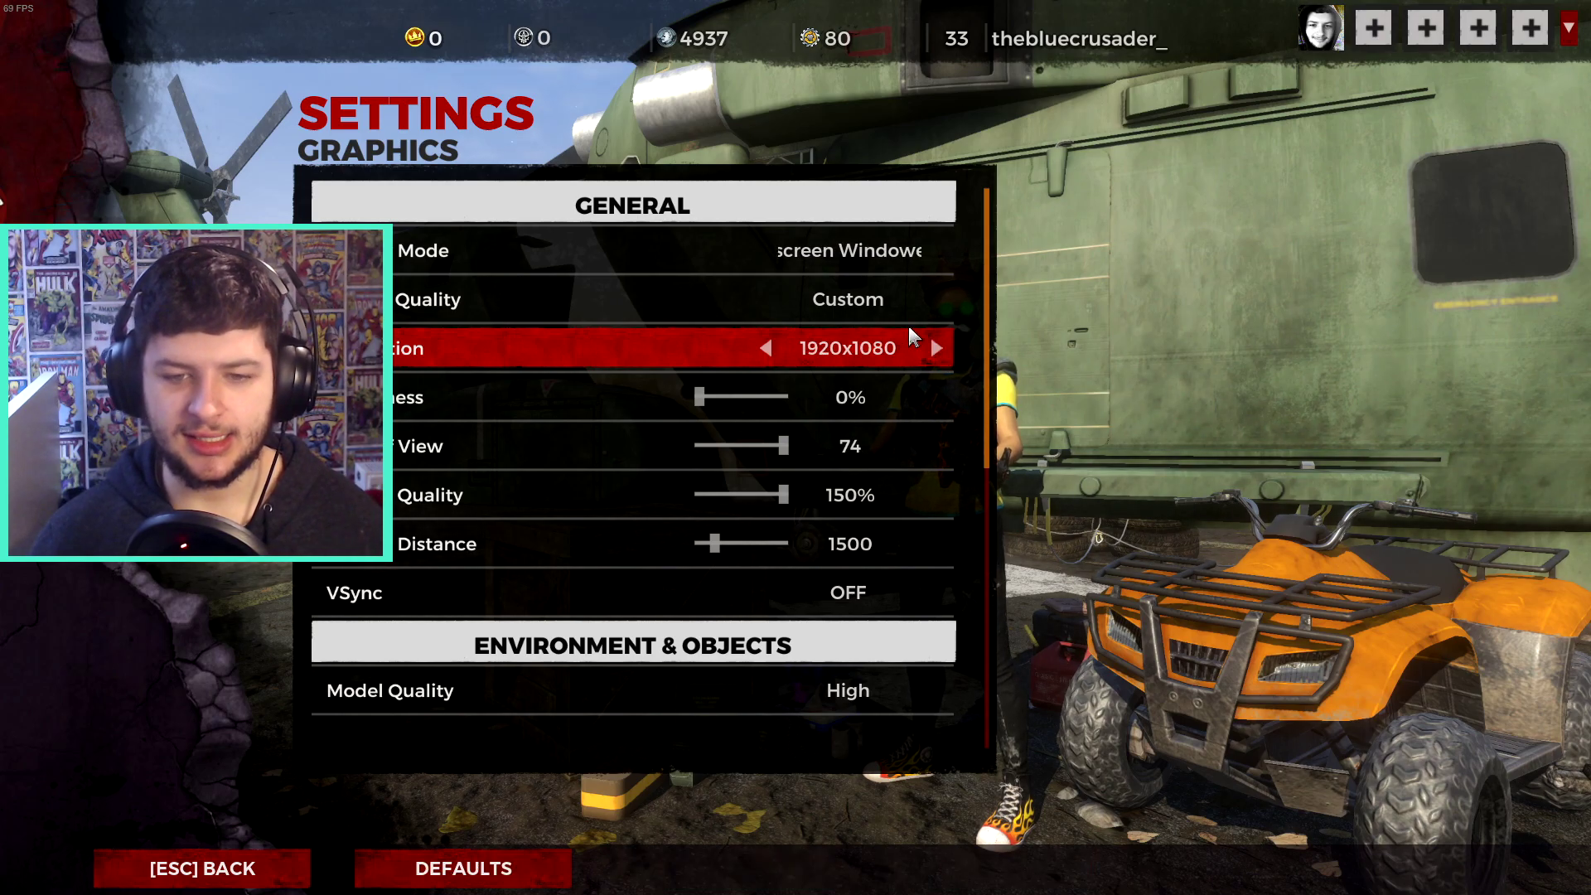
key(Escape)
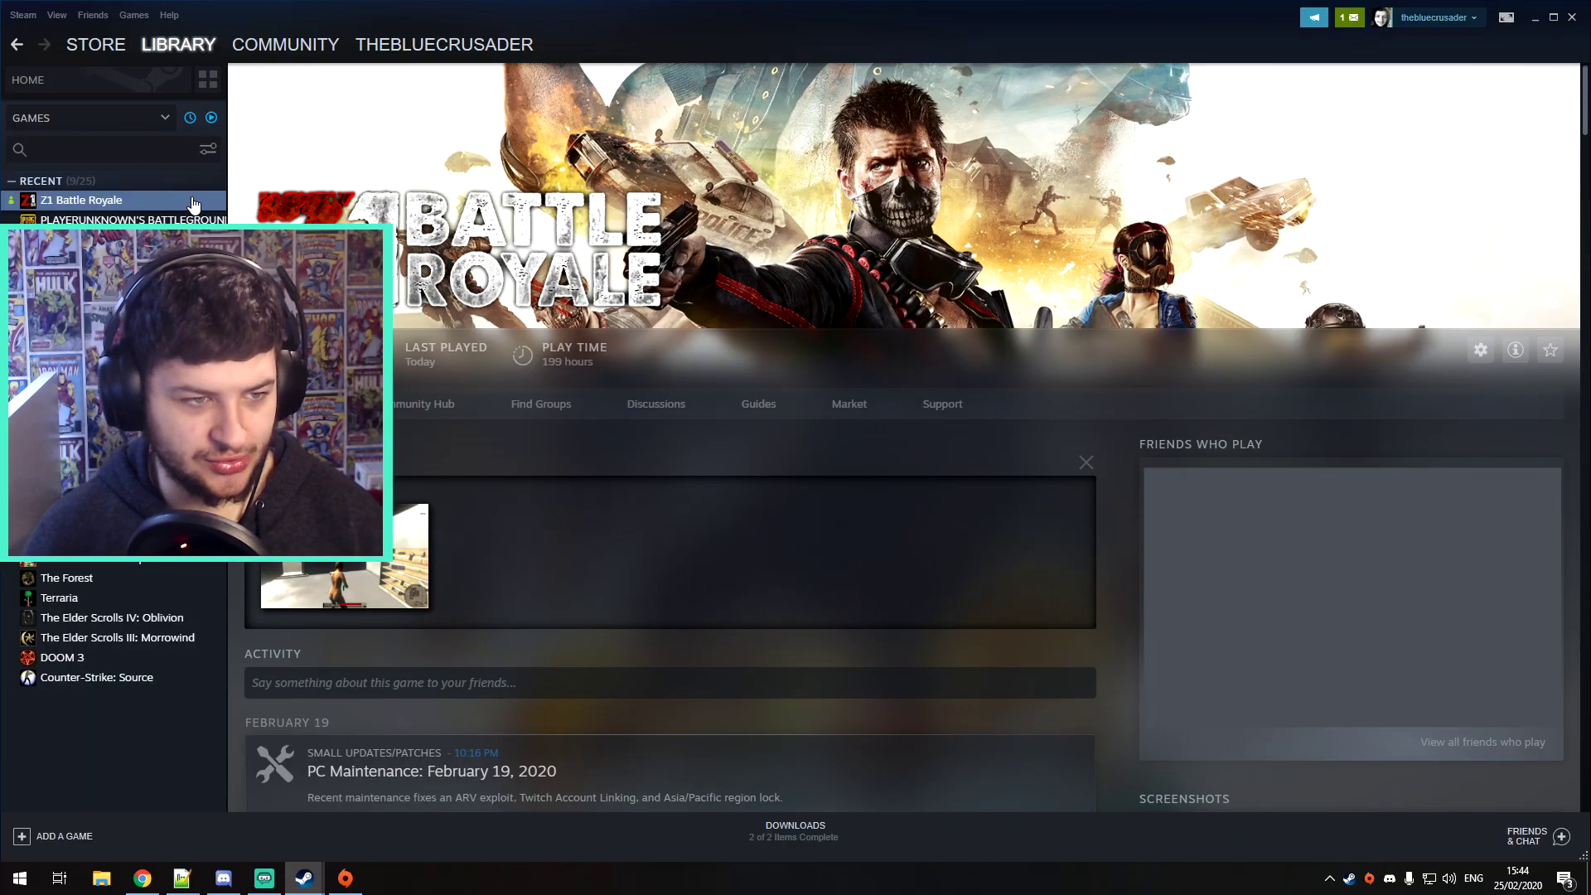
mouse_move(81, 199)
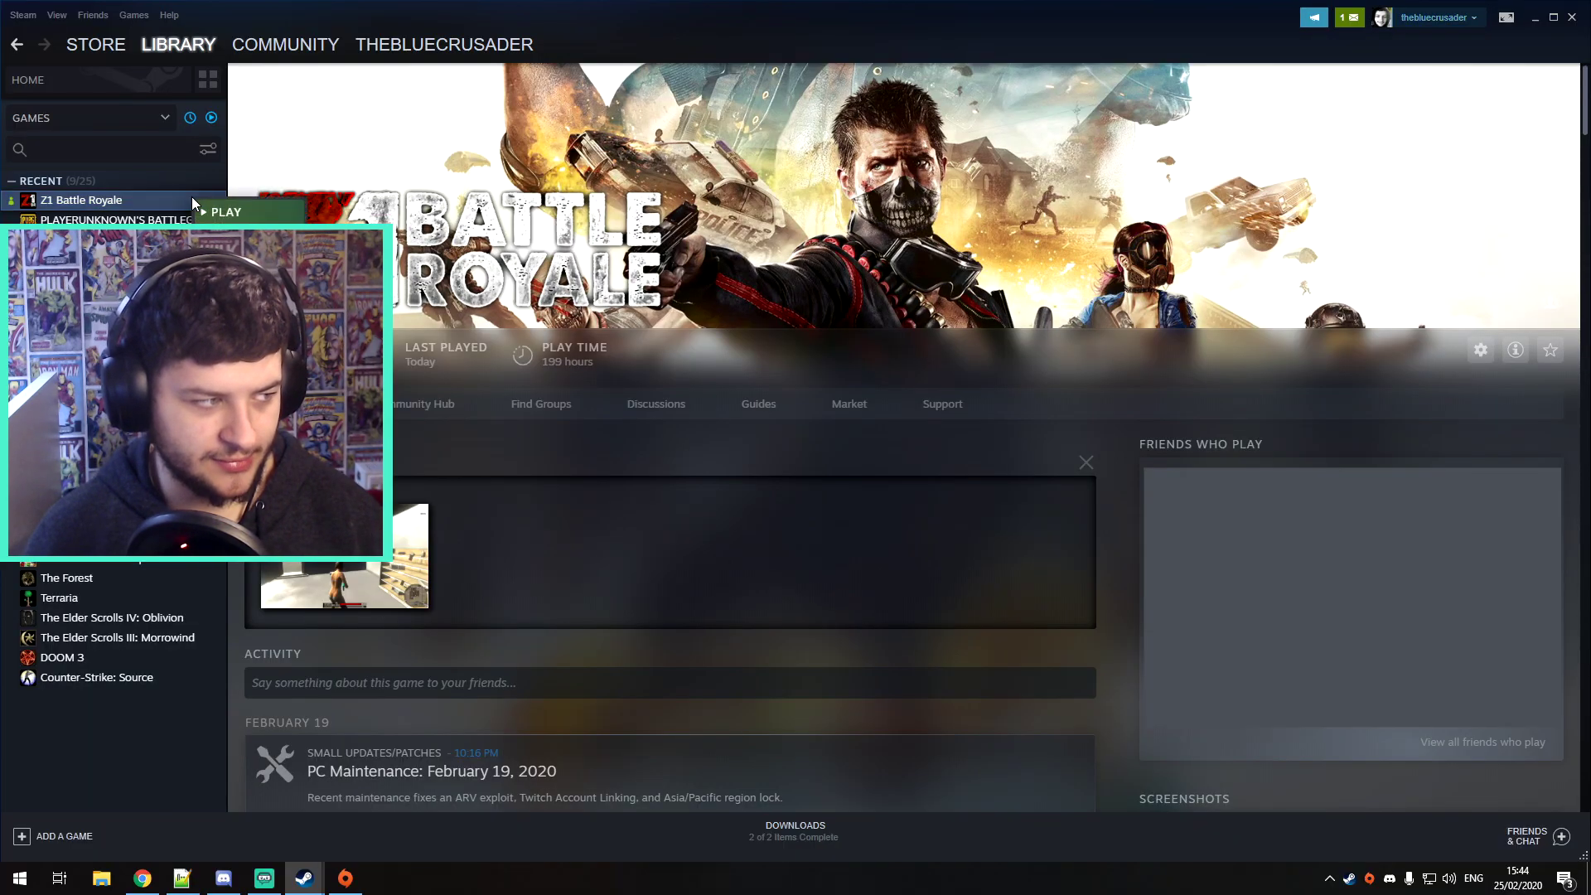
Open the H1Z1 install folder through Properties > Local Files > Browse Local Files.
right_click(514, 227)
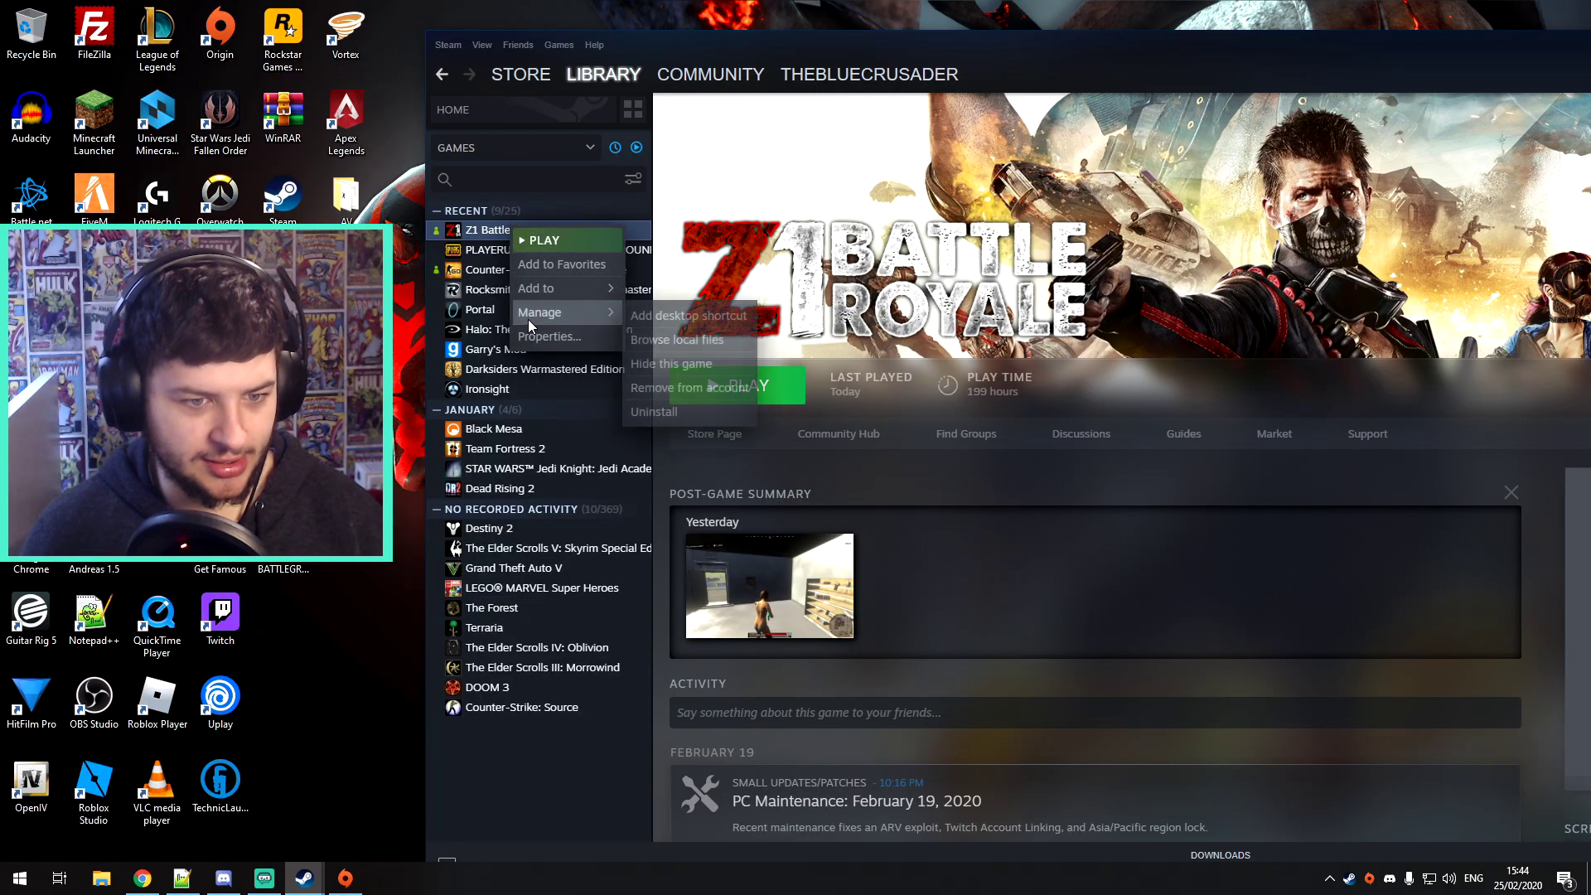
click(527, 334)
click(766, 207)
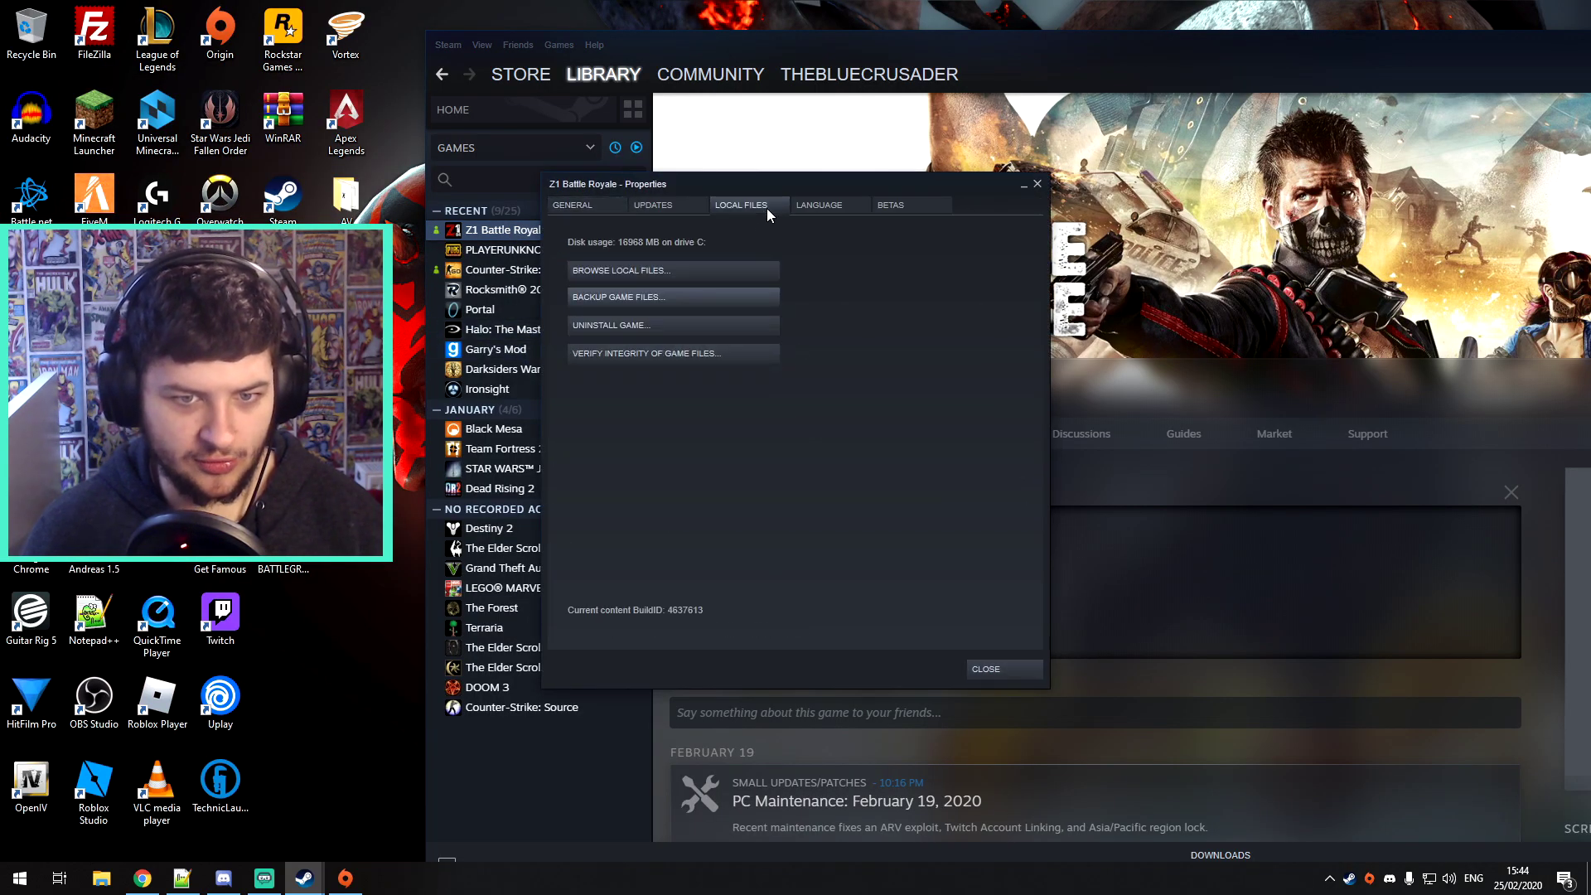
click(622, 272)
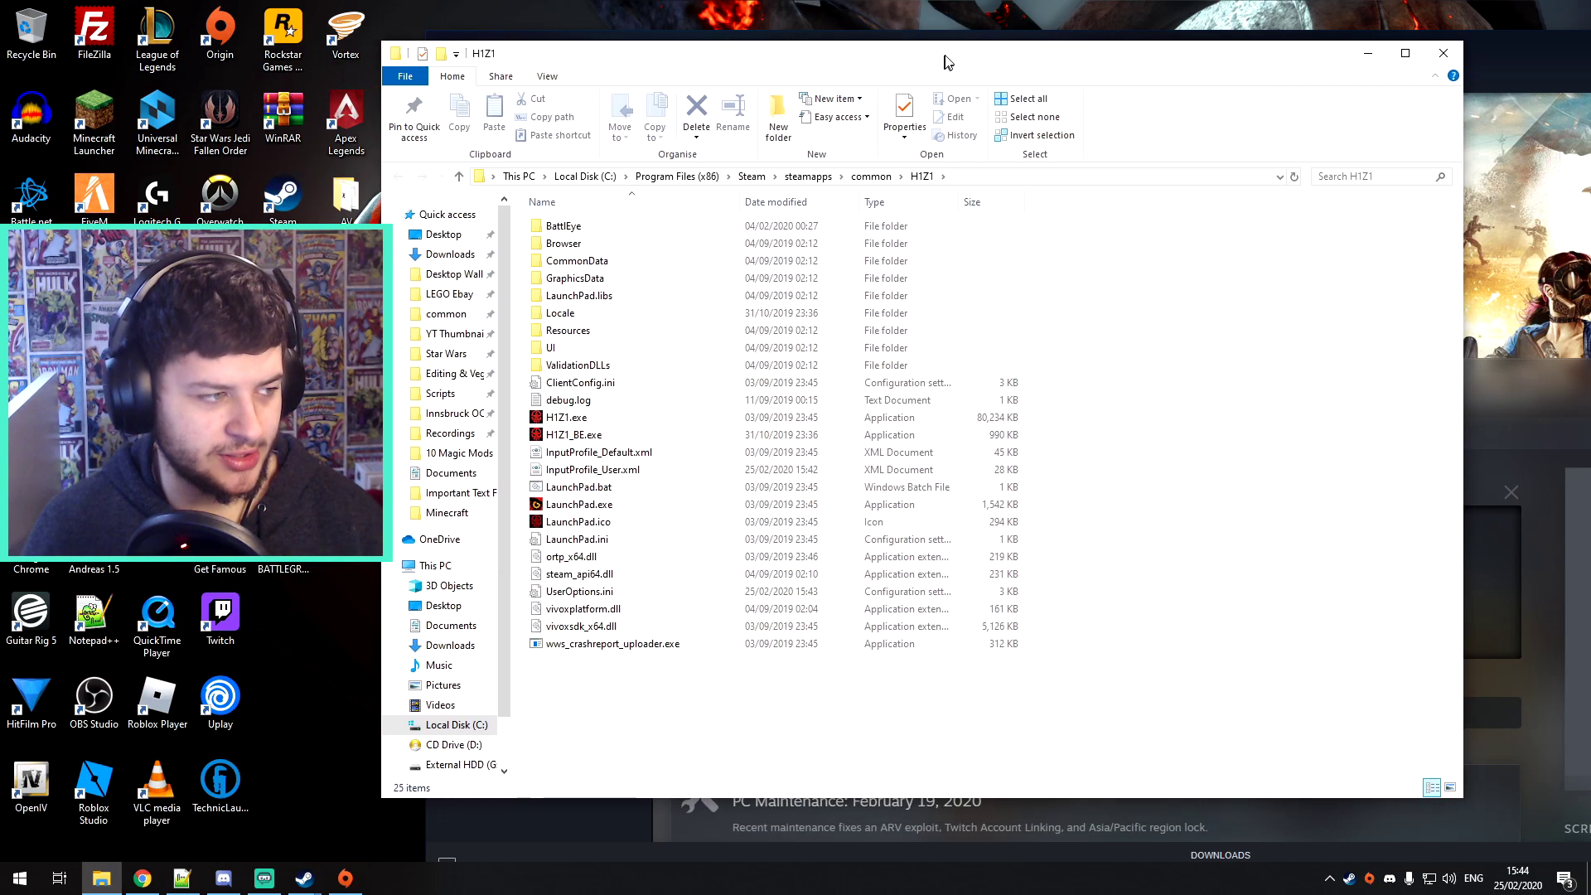
Reposition and enlarge the H1Z1 folder window, then edit UserOptions.ini in Notepad.
drag(812, 93, 985, 56)
drag(1489, 791, 1575, 851)
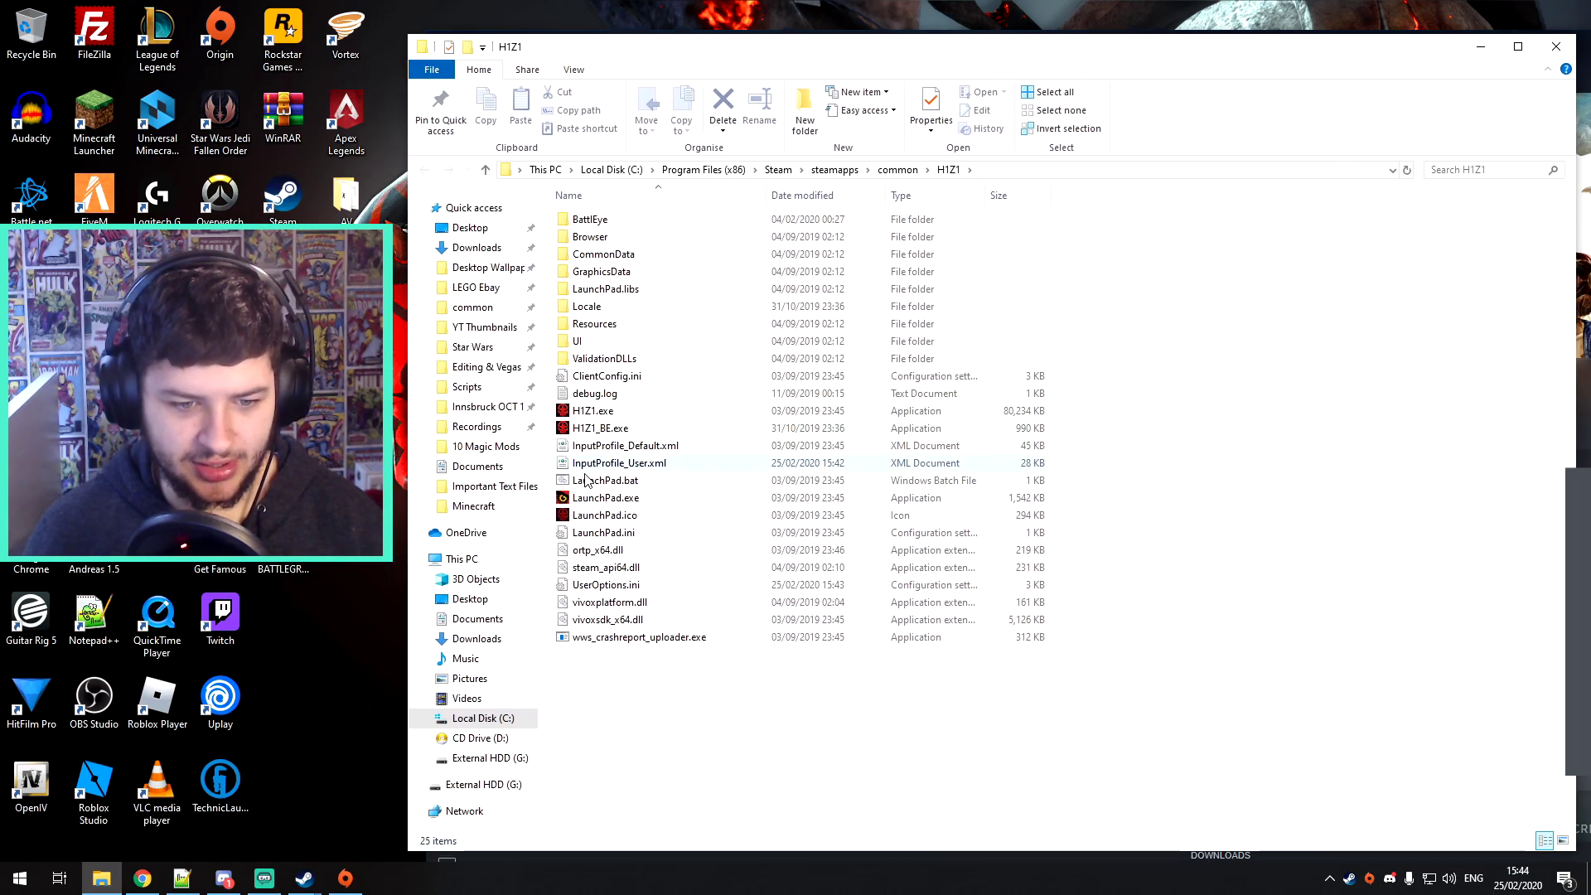
double_click(577, 586)
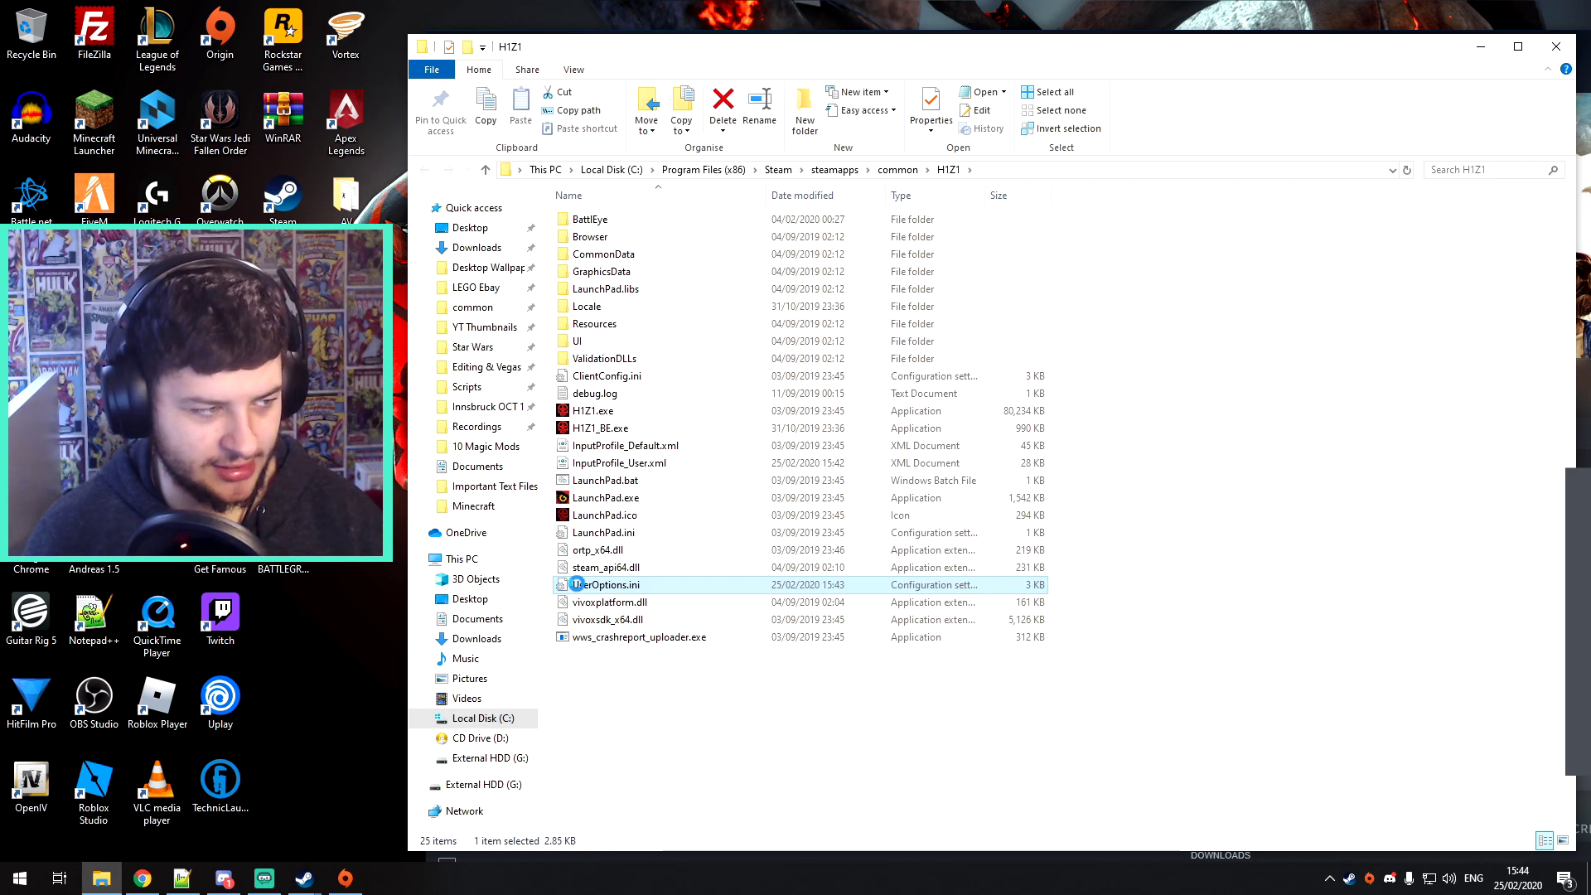
right_click(577, 586)
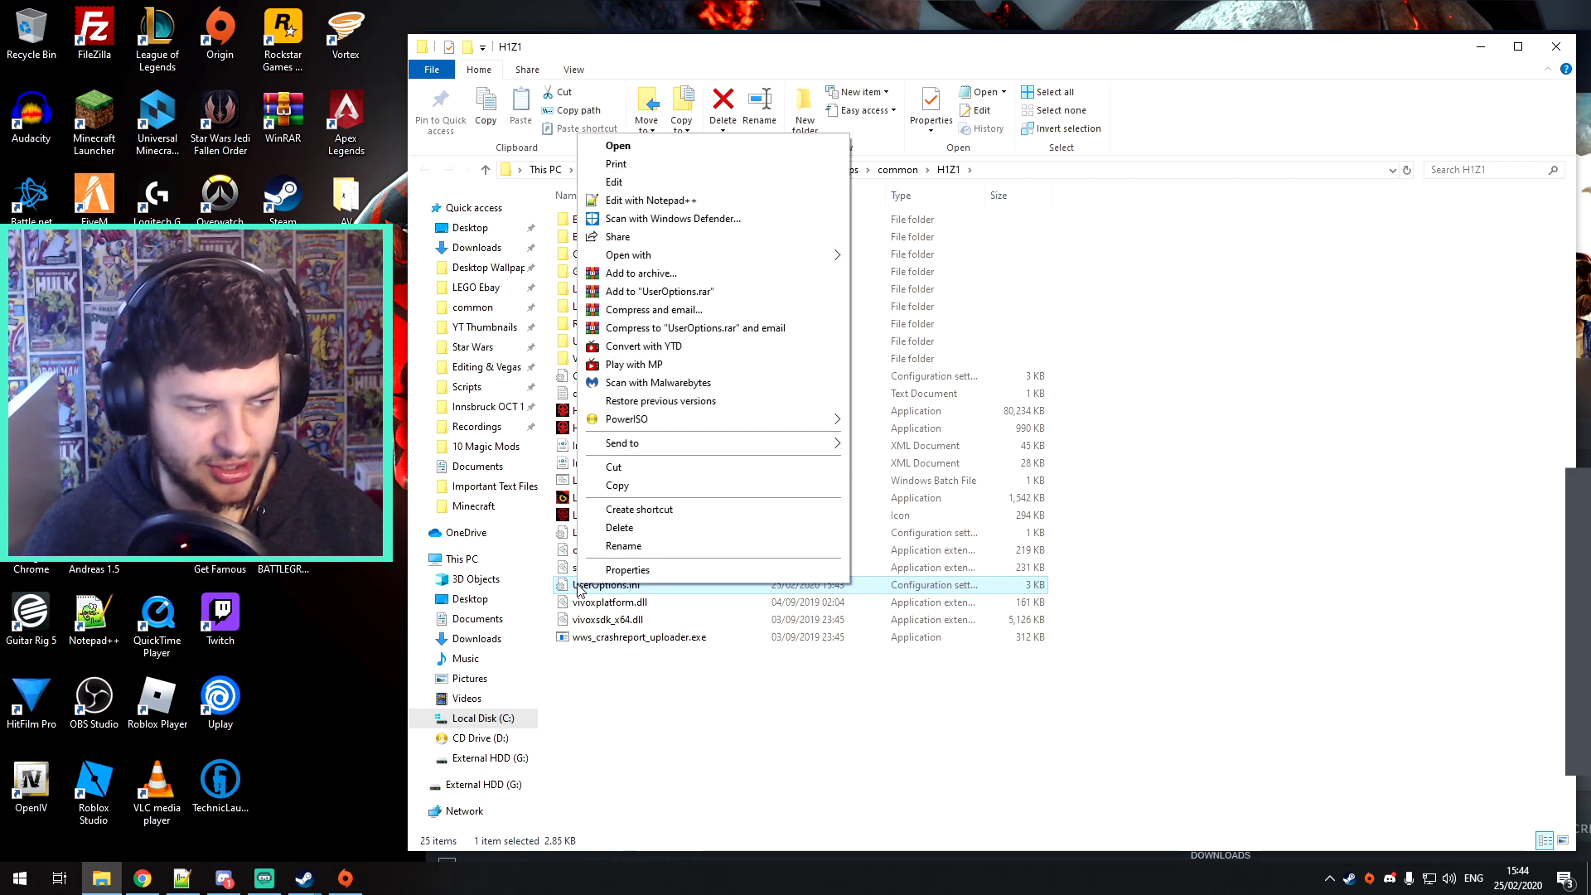
click(586, 197)
Shrink and reposition the Notepad window over the H1Z1 folder listing.
drag(586, 197, 563, 189)
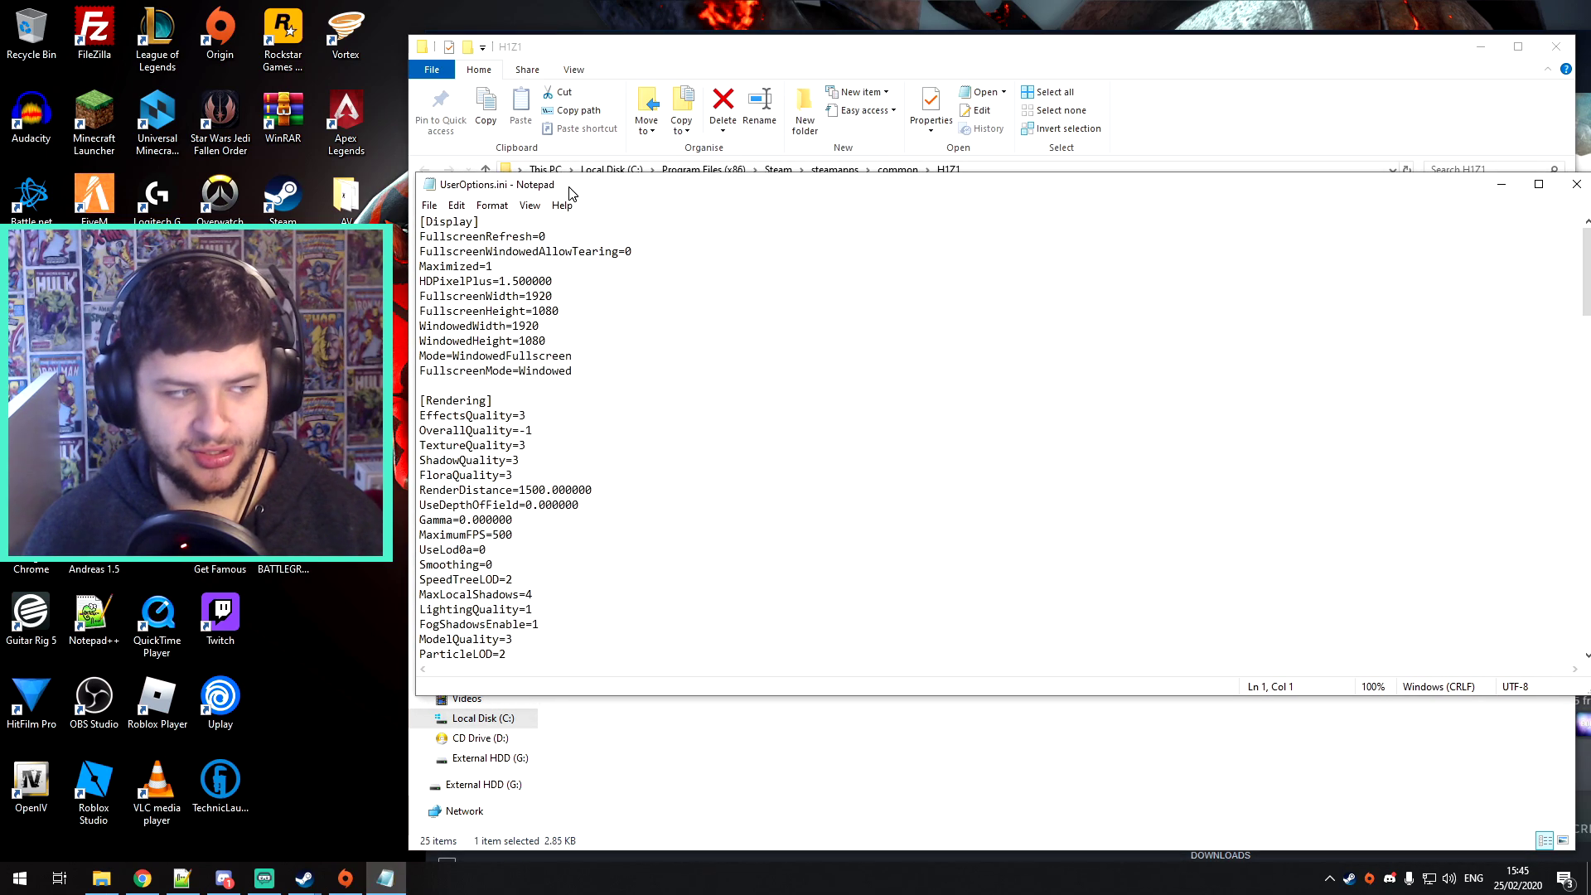
drag(1577, 270, 1047, 270)
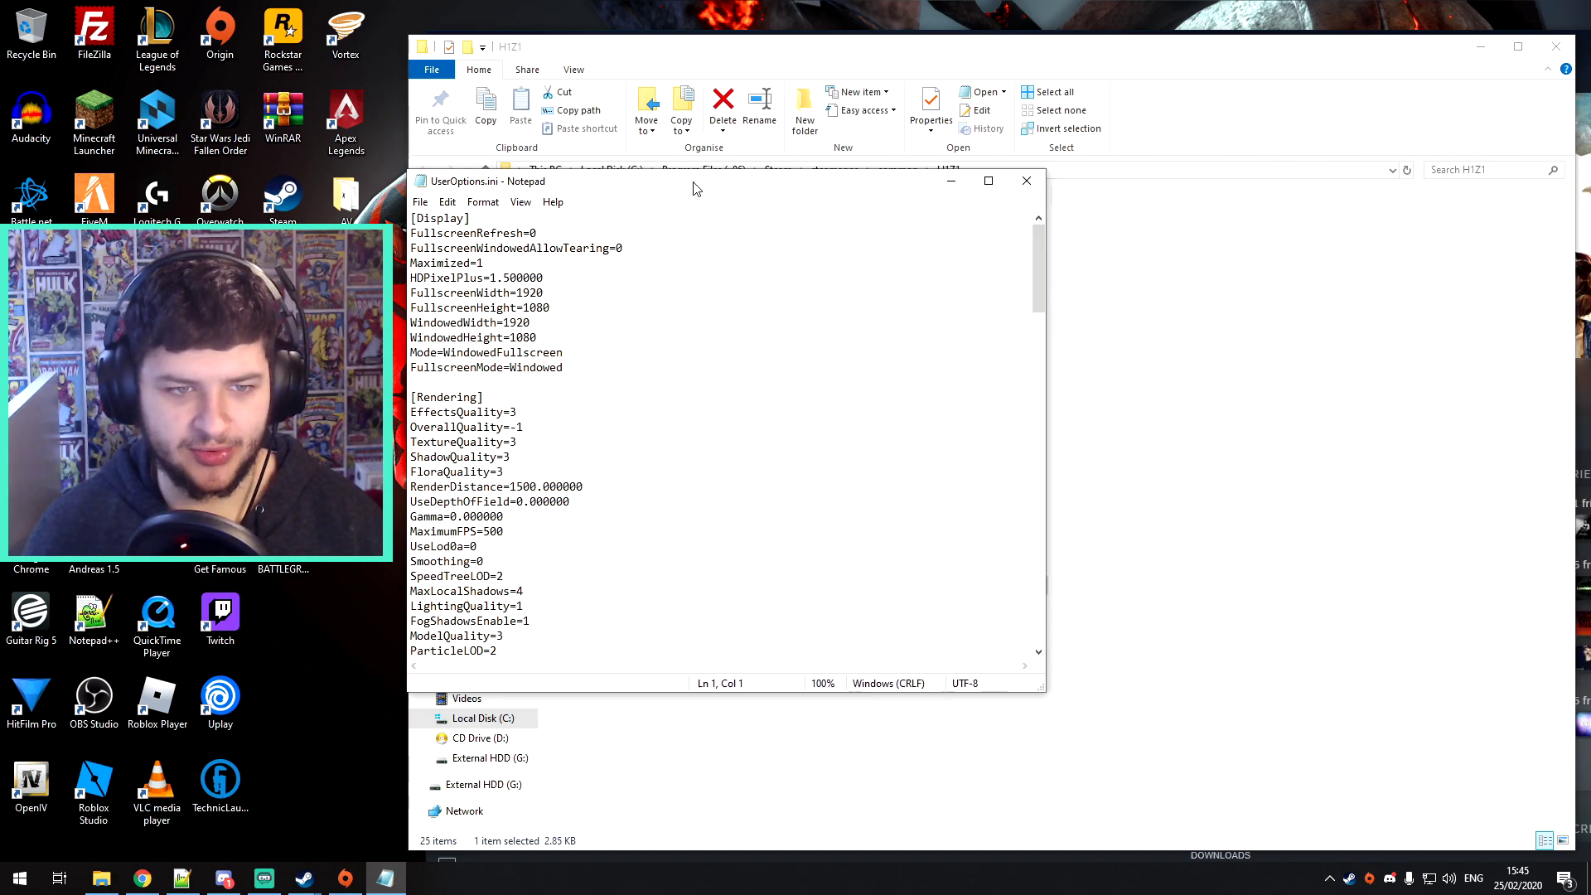
drag(692, 187, 787, 198)
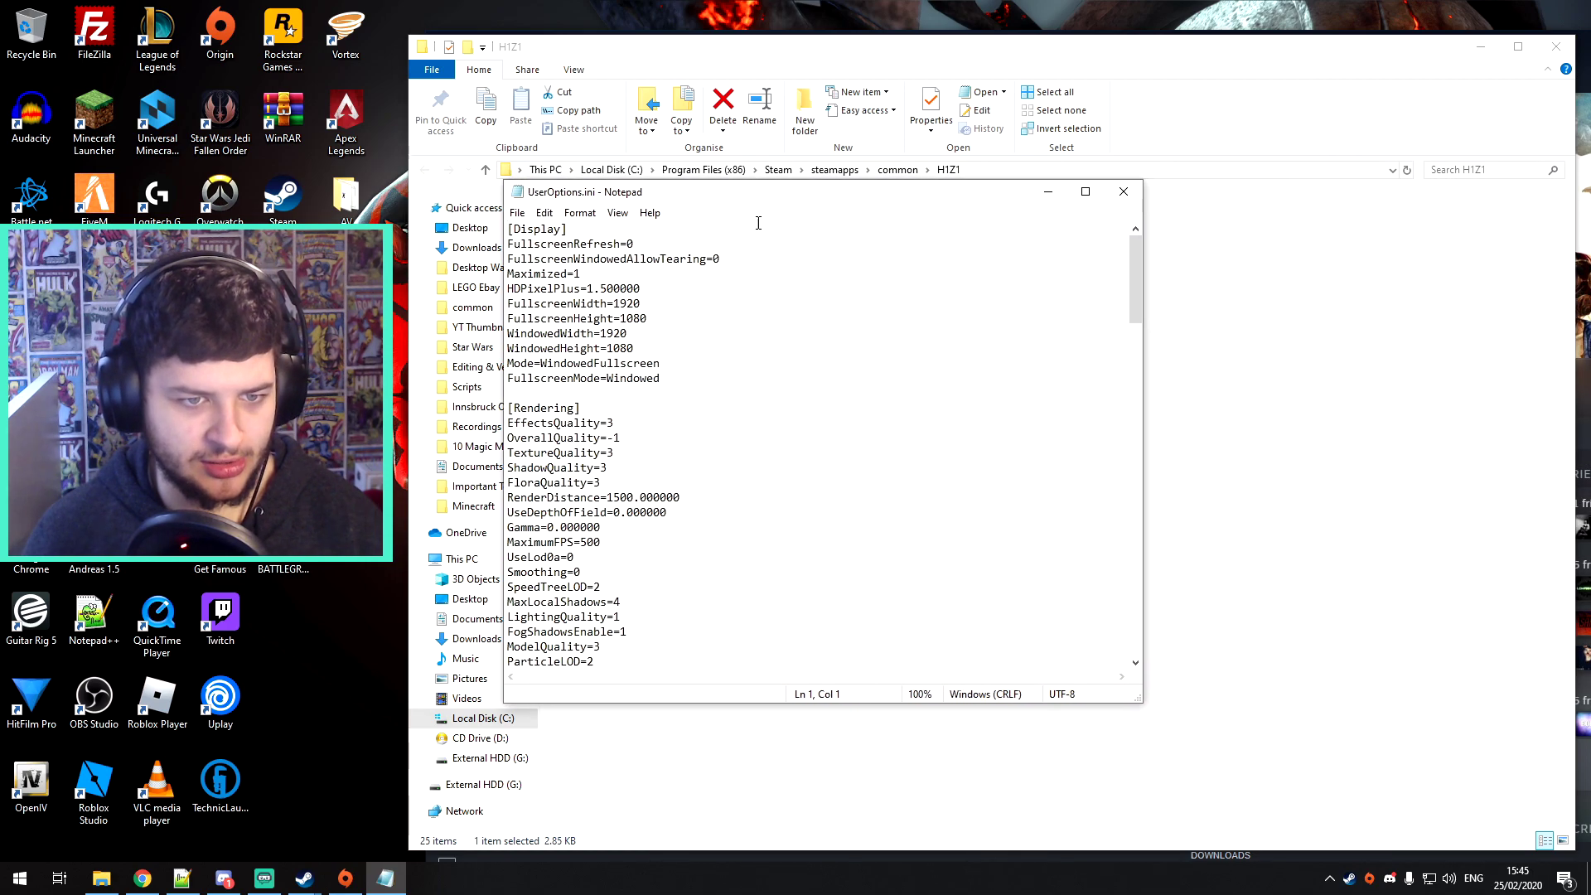
Highlight the FullscreenWidth/Height and WindowedWidth/Height lines, all set to 1920x1080.
mouse_move(583, 269)
mouse_down()
mouse_move(641, 315)
mouse_move(509, 303)
mouse_up()
click(636, 319)
drag(647, 319, 546, 321)
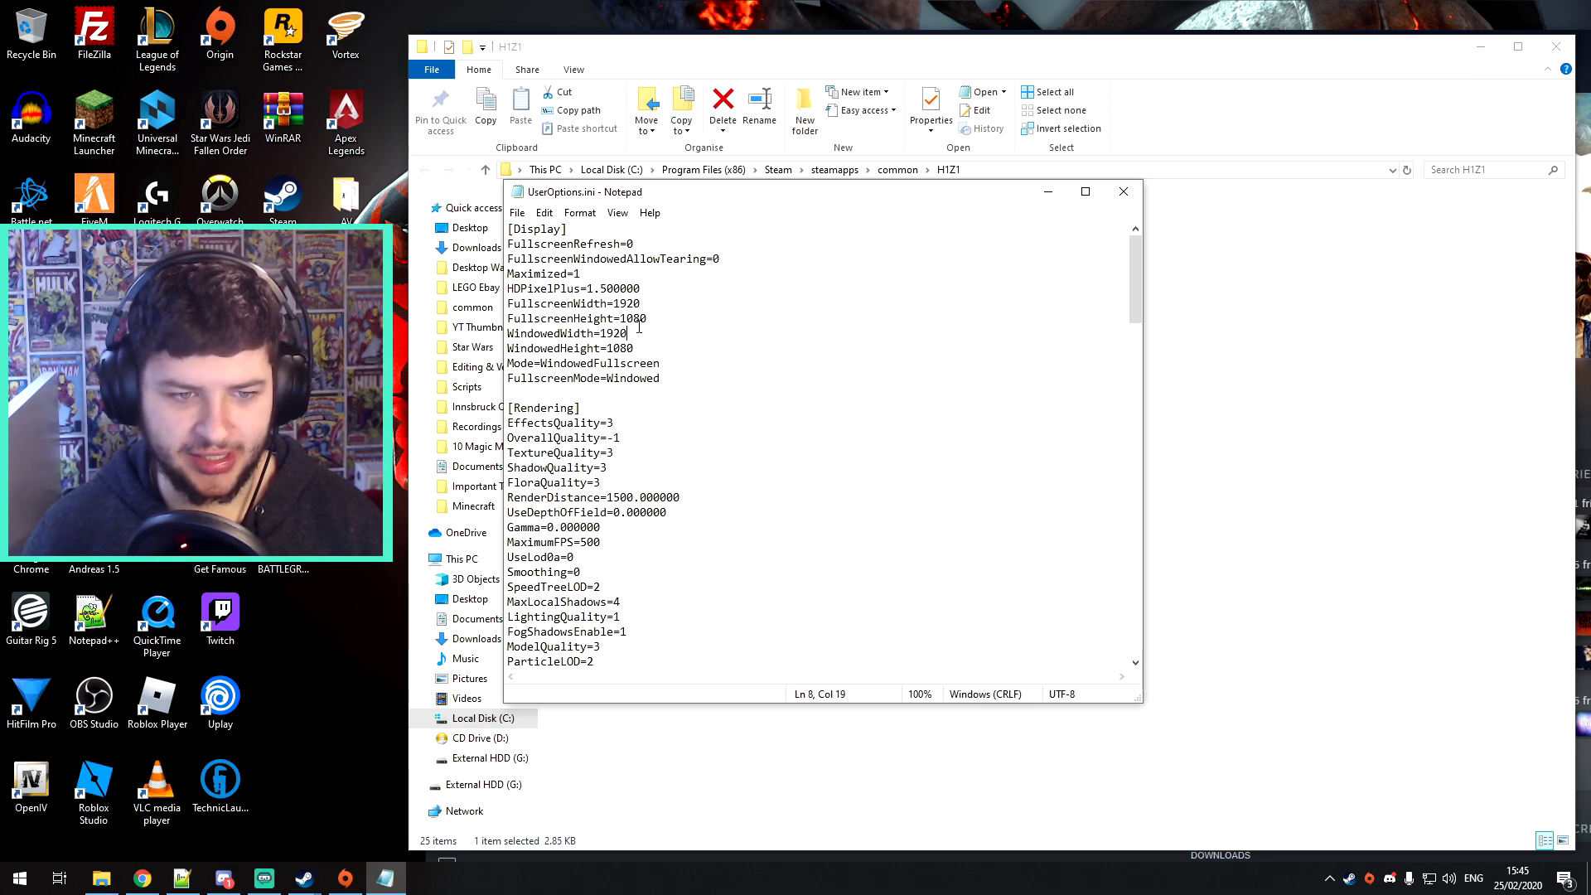
drag(639, 327, 676, 338)
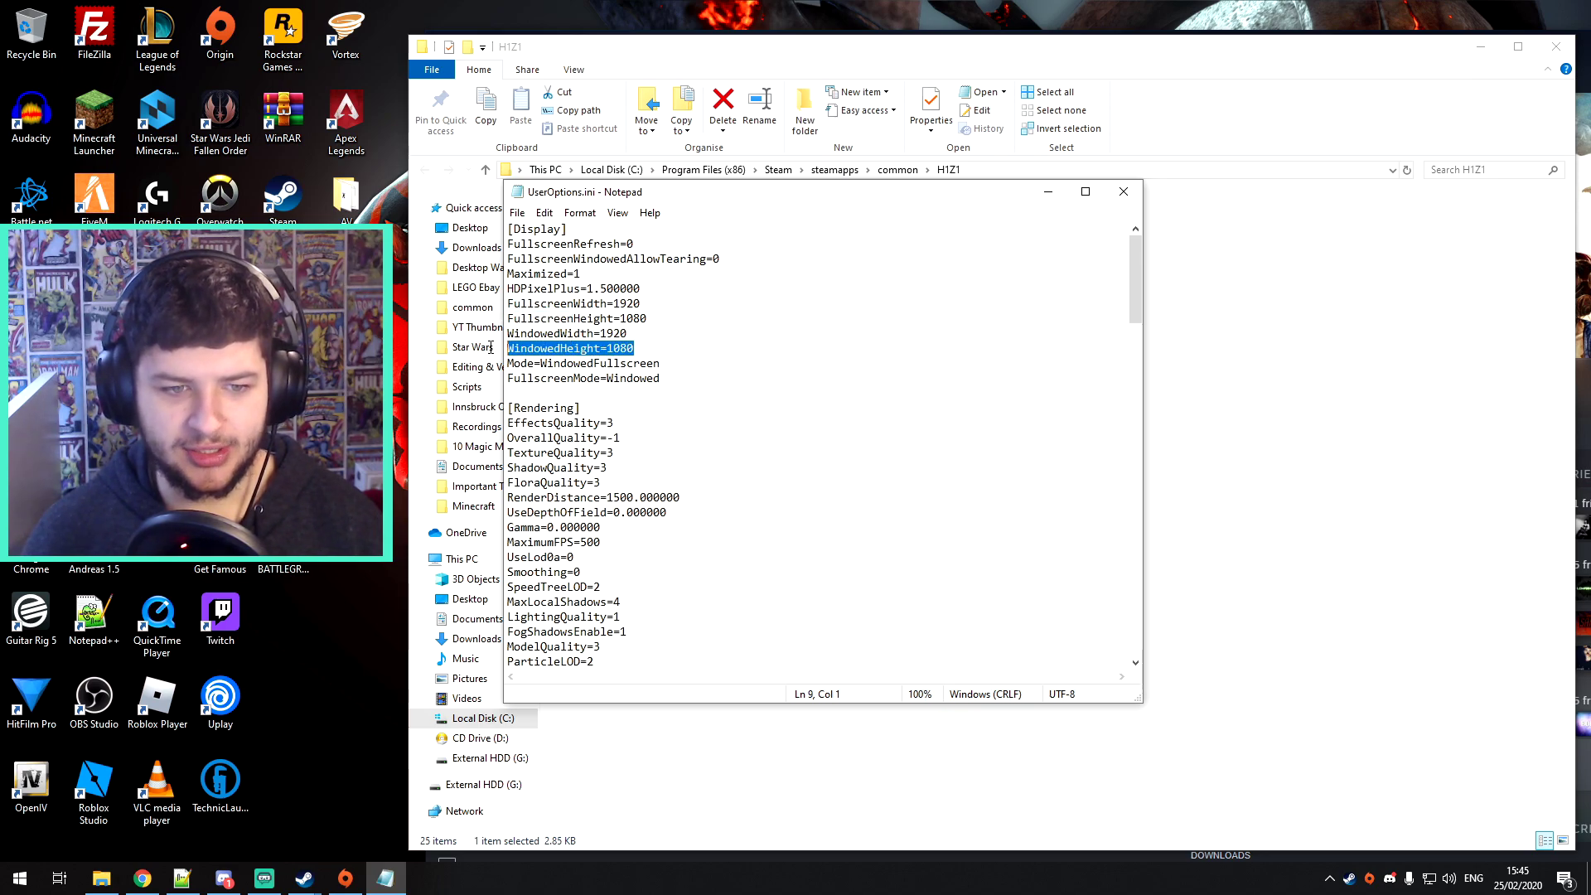
double_click(618, 303)
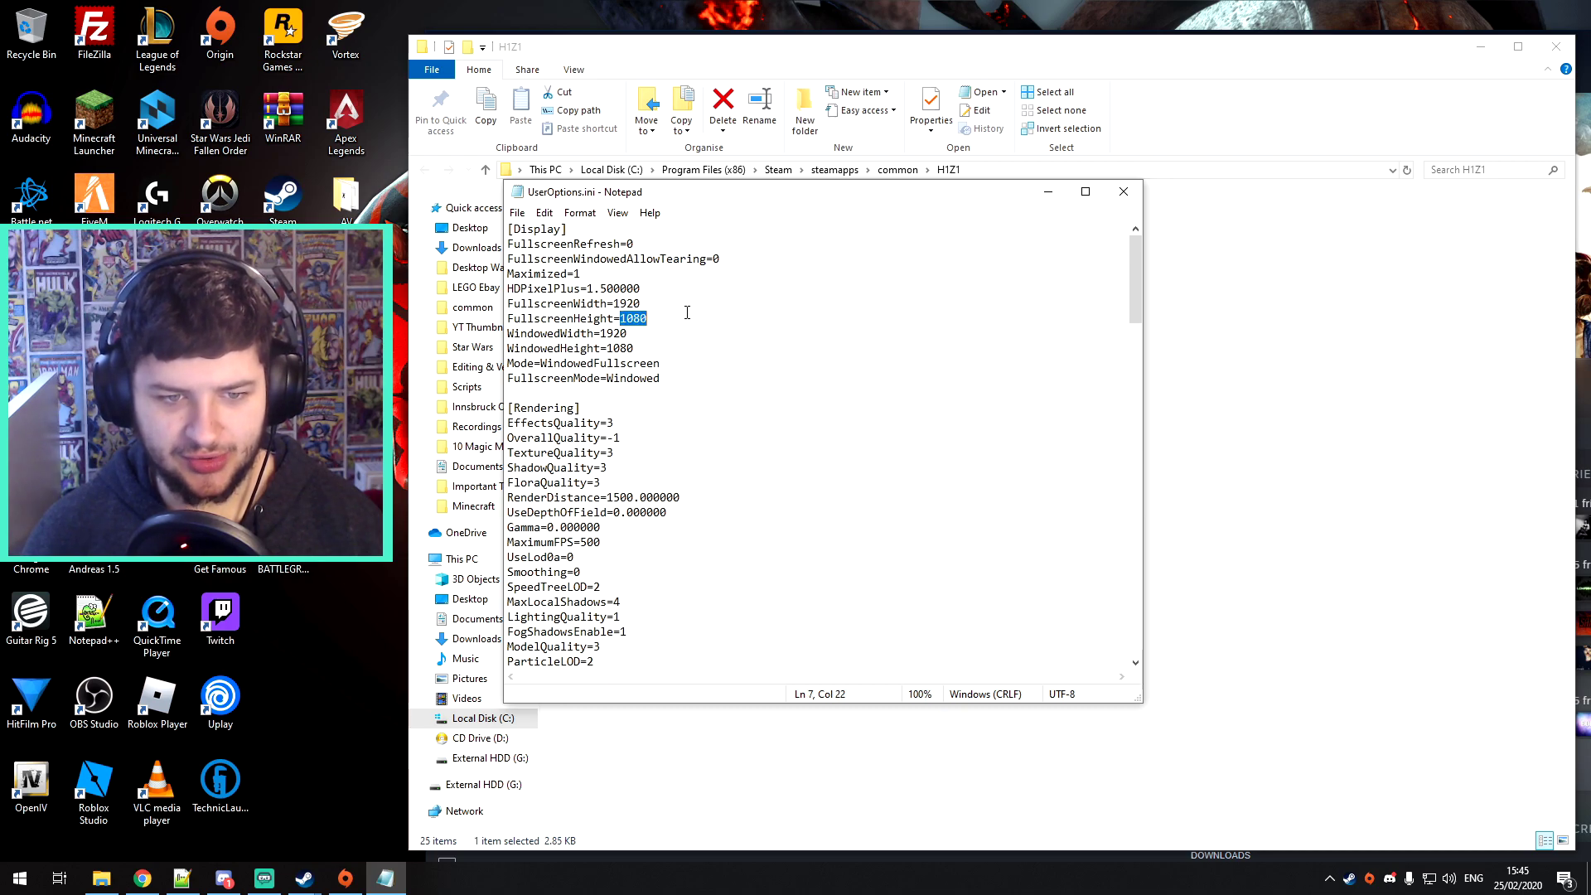
drag(641, 304, 609, 303)
key(Right)
key(Right)
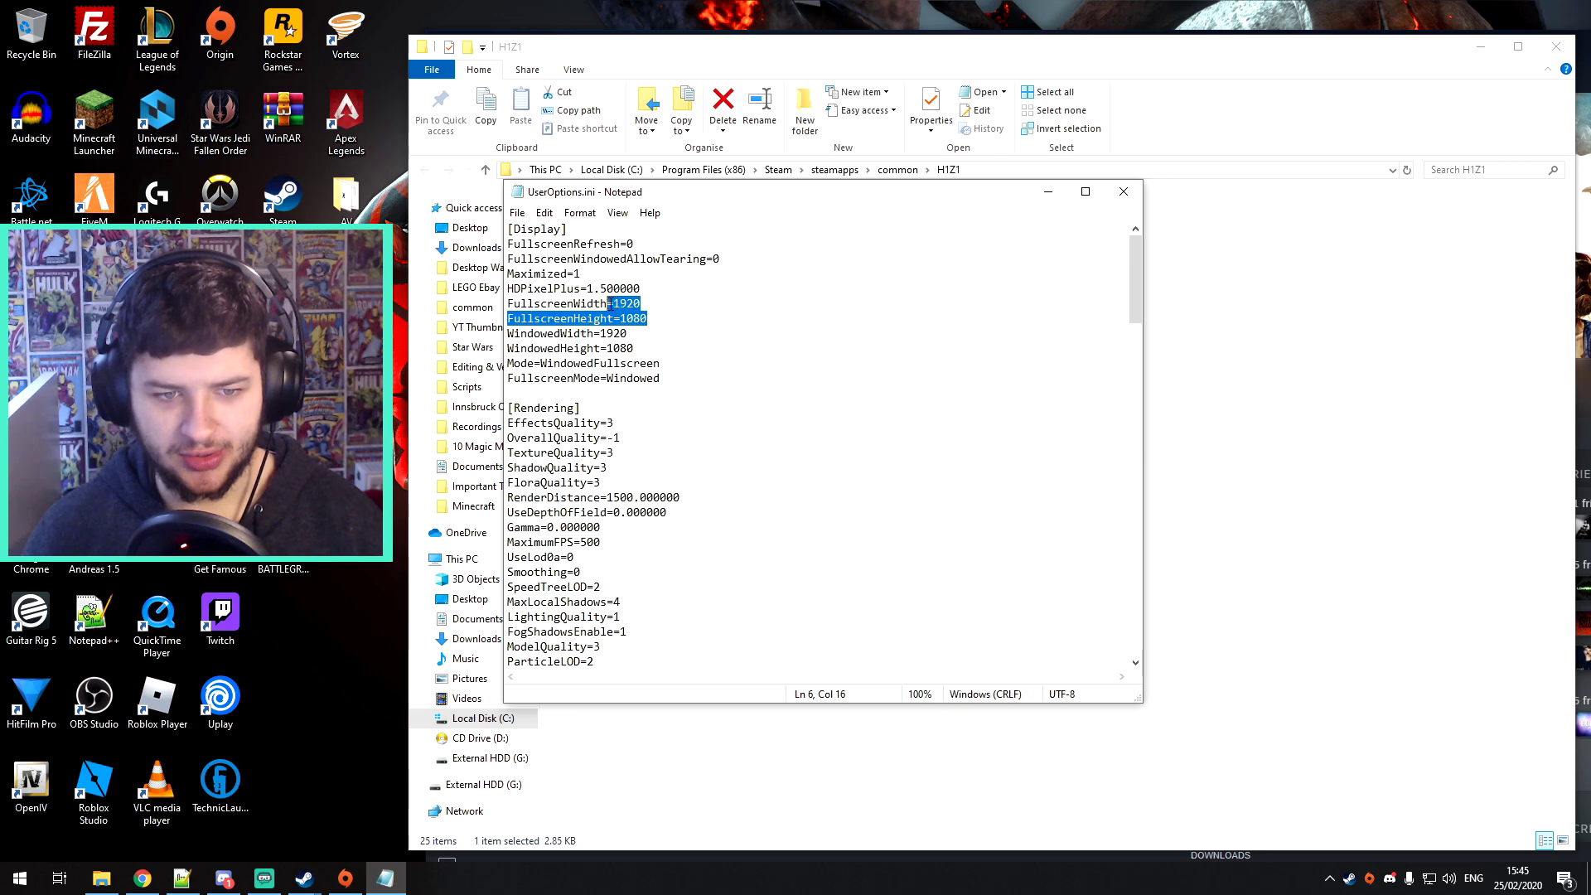
click(651, 303)
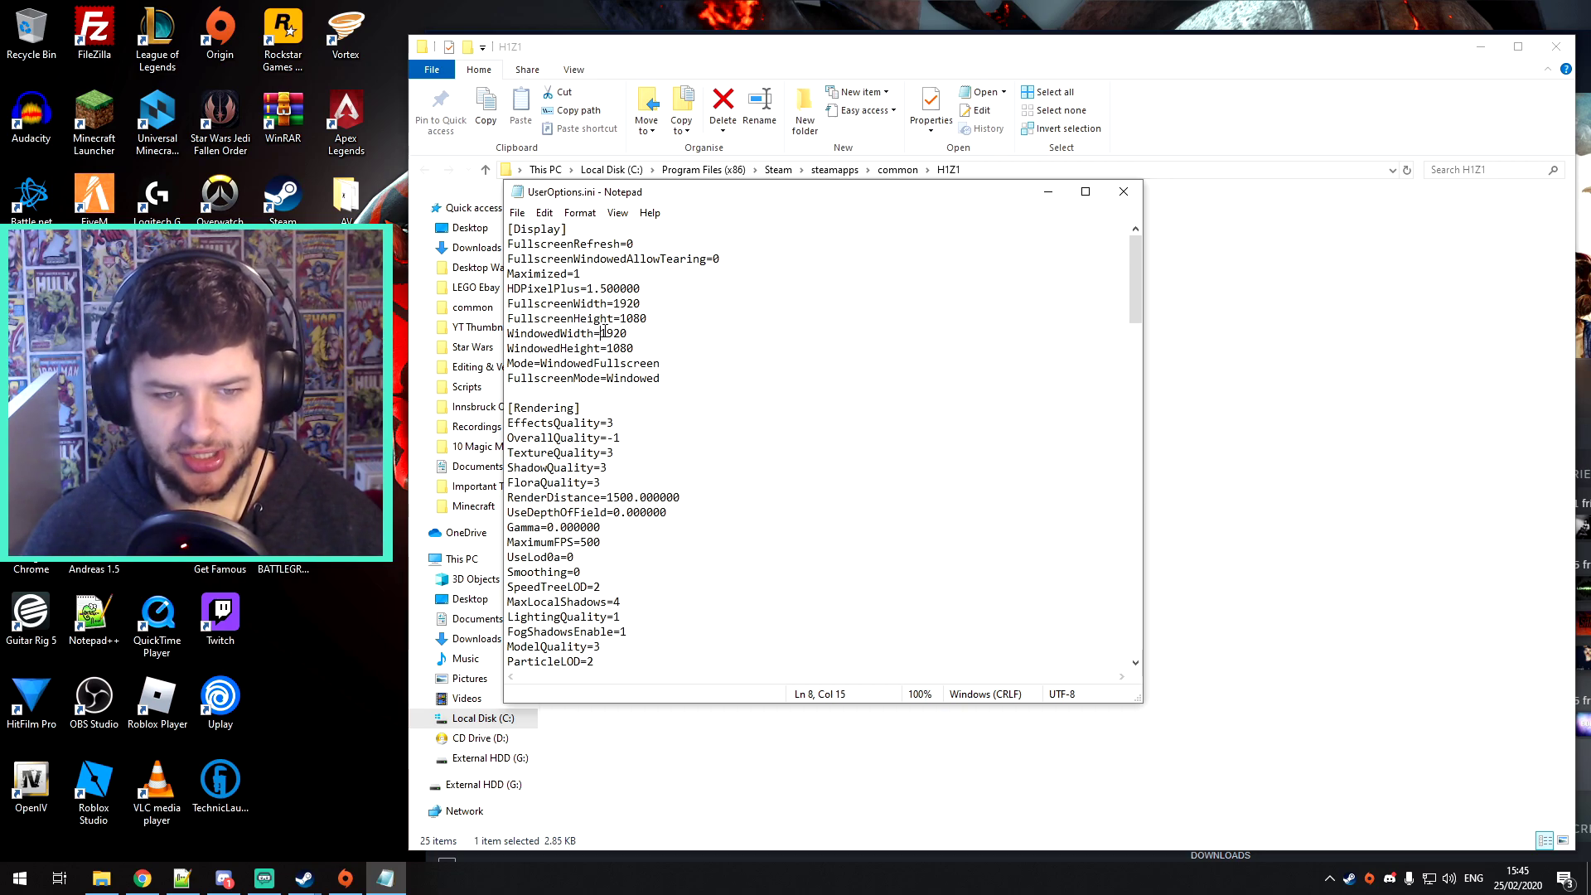
drag(640, 346, 601, 335)
click(628, 334)
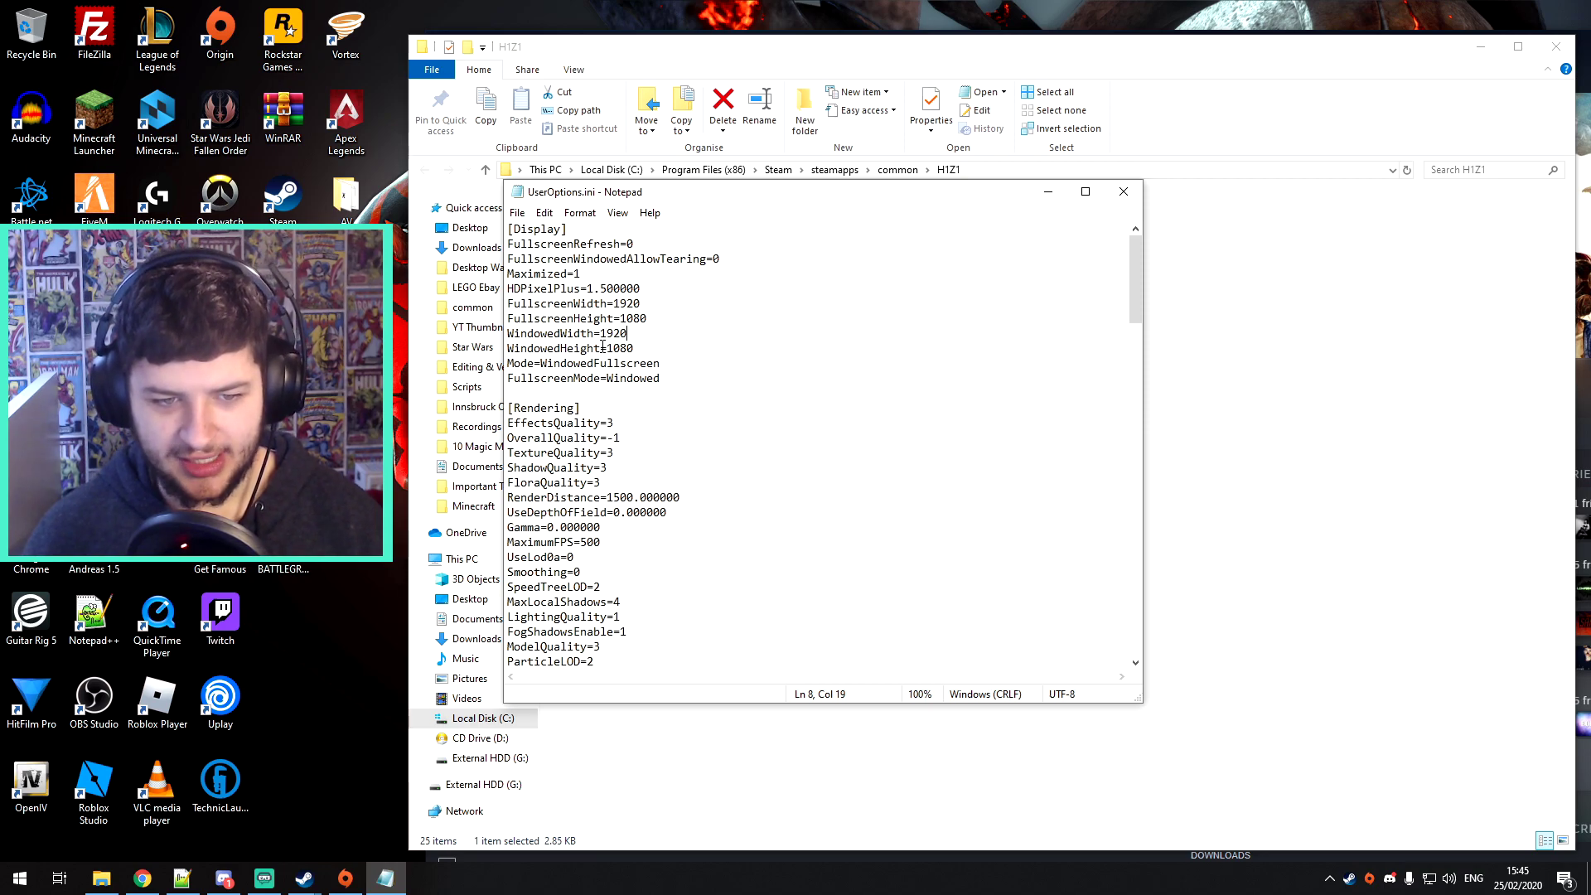
drag(634, 348, 544, 318)
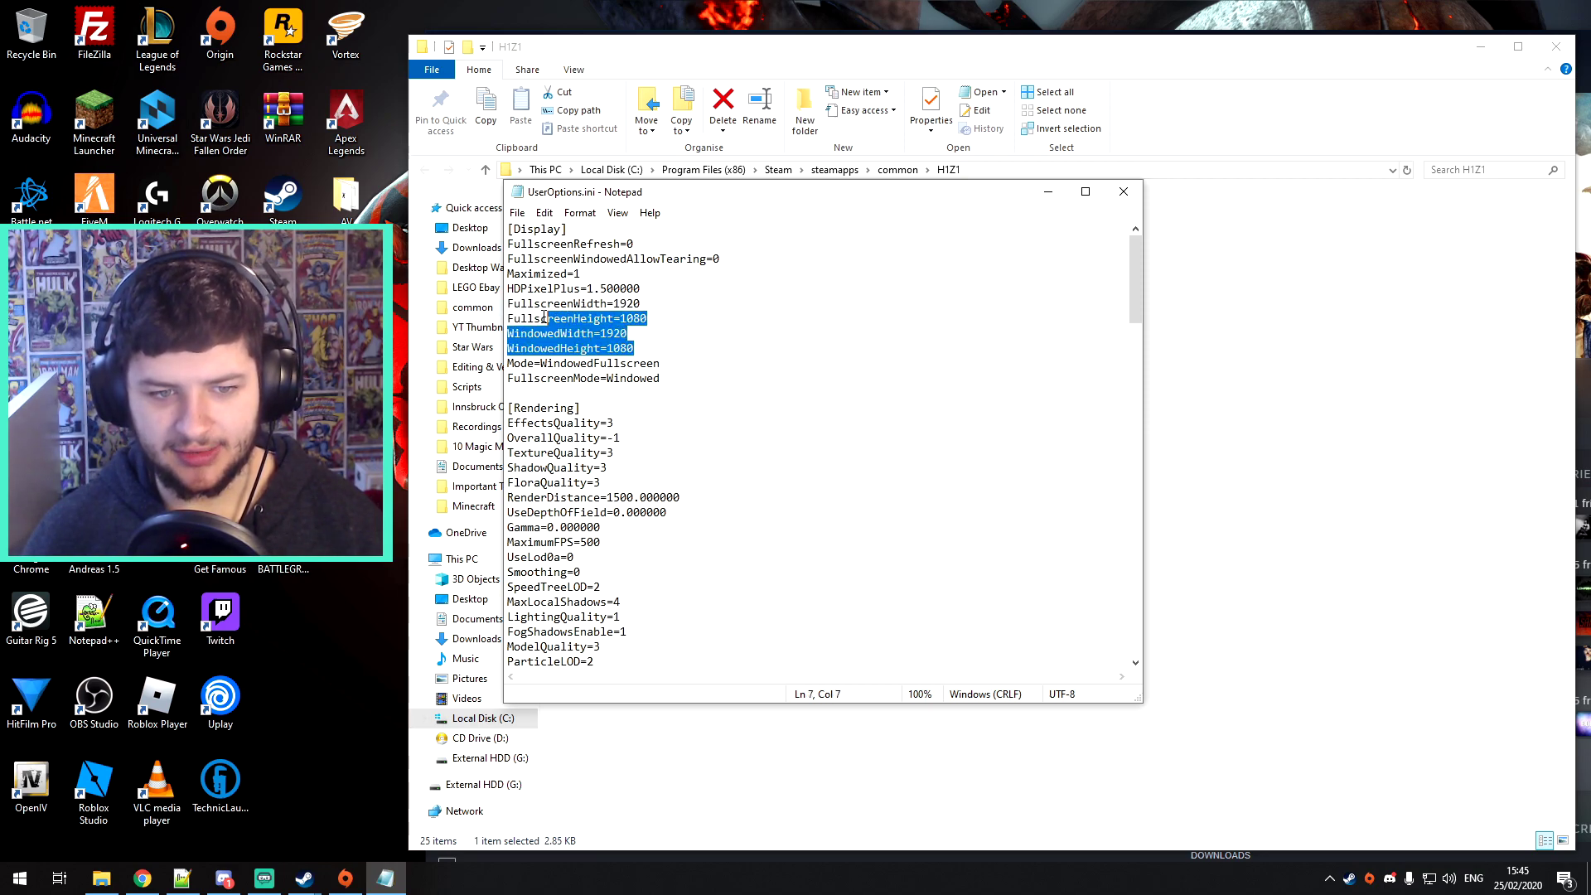
click(594, 363)
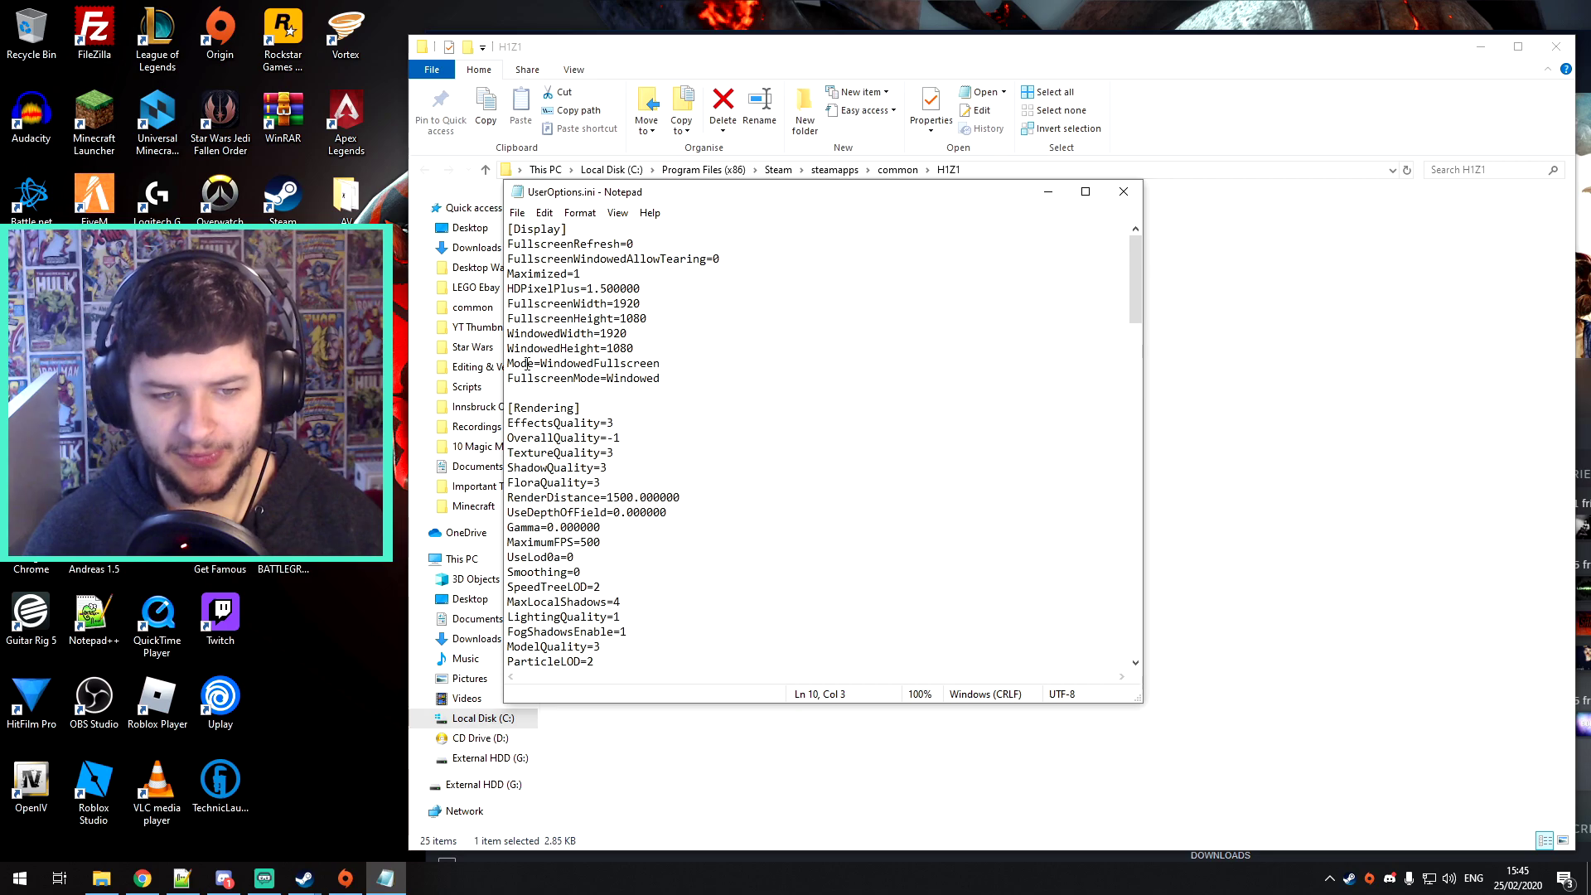
Highlight the Mode and FullscreenMode lines showing WindowedFullscreen.
drag(537, 363, 506, 363)
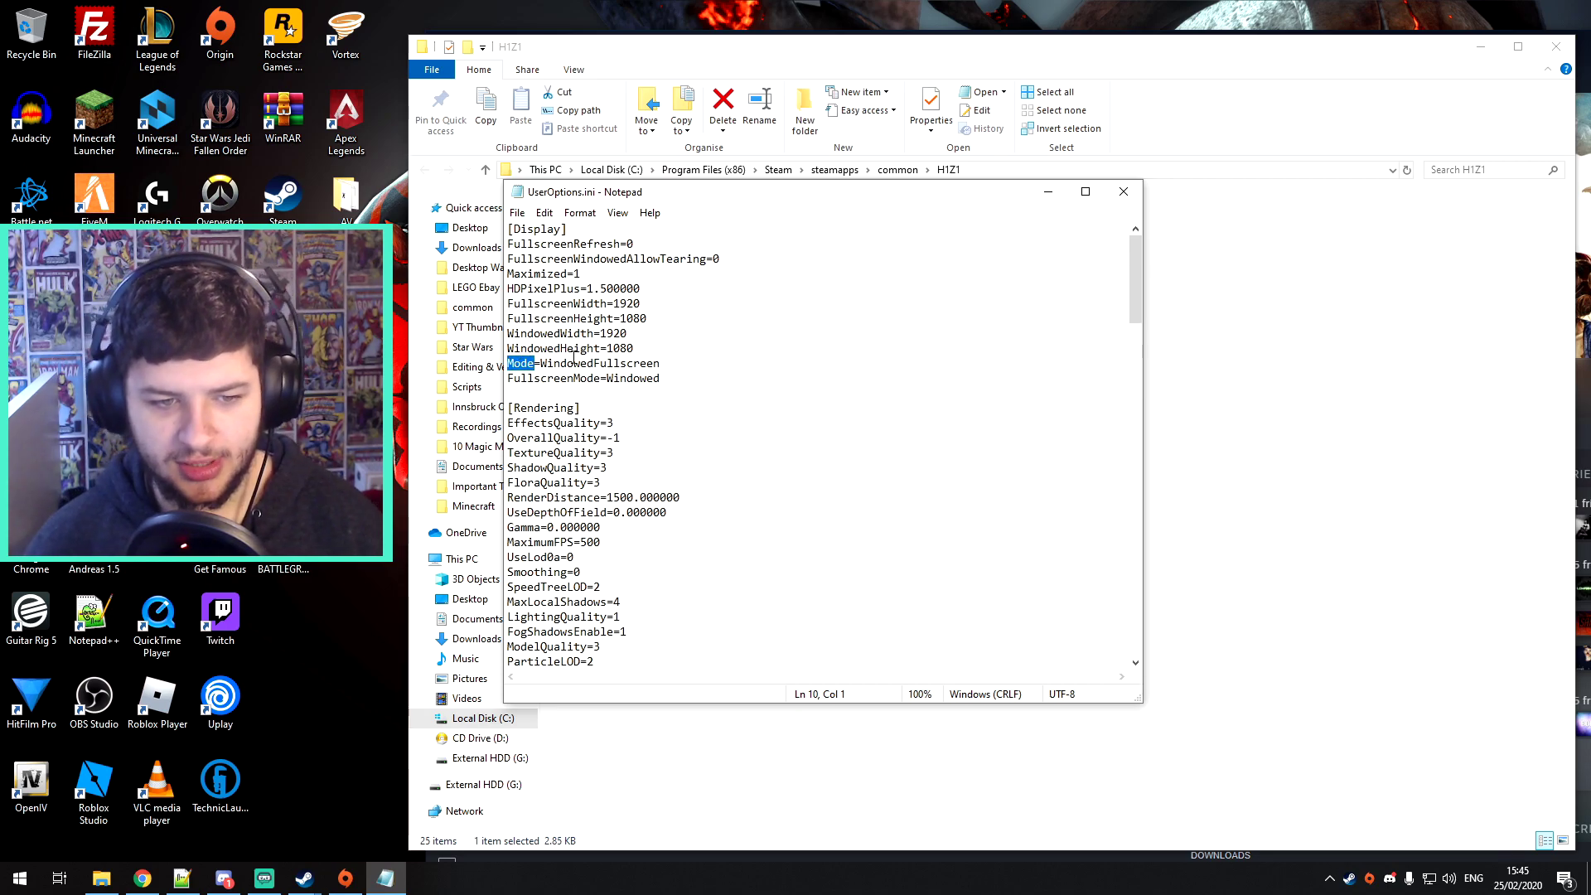
click(540, 363)
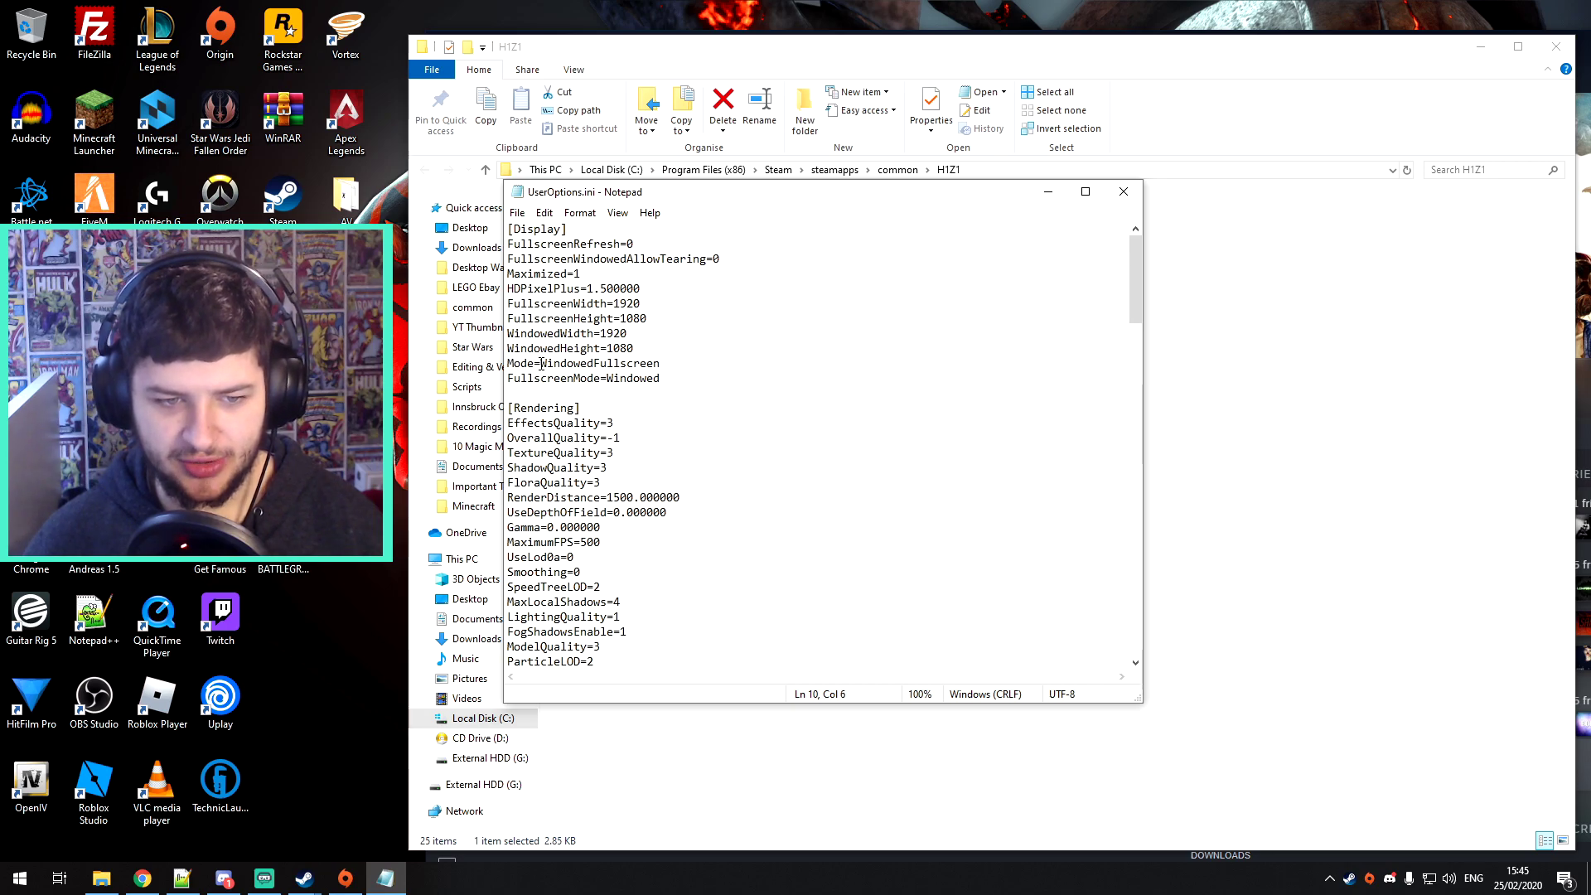
mouse_move(540, 363)
mouse_down()
mouse_move(668, 362)
mouse_move(661, 378)
mouse_move(508, 364)
mouse_up()
click(554, 378)
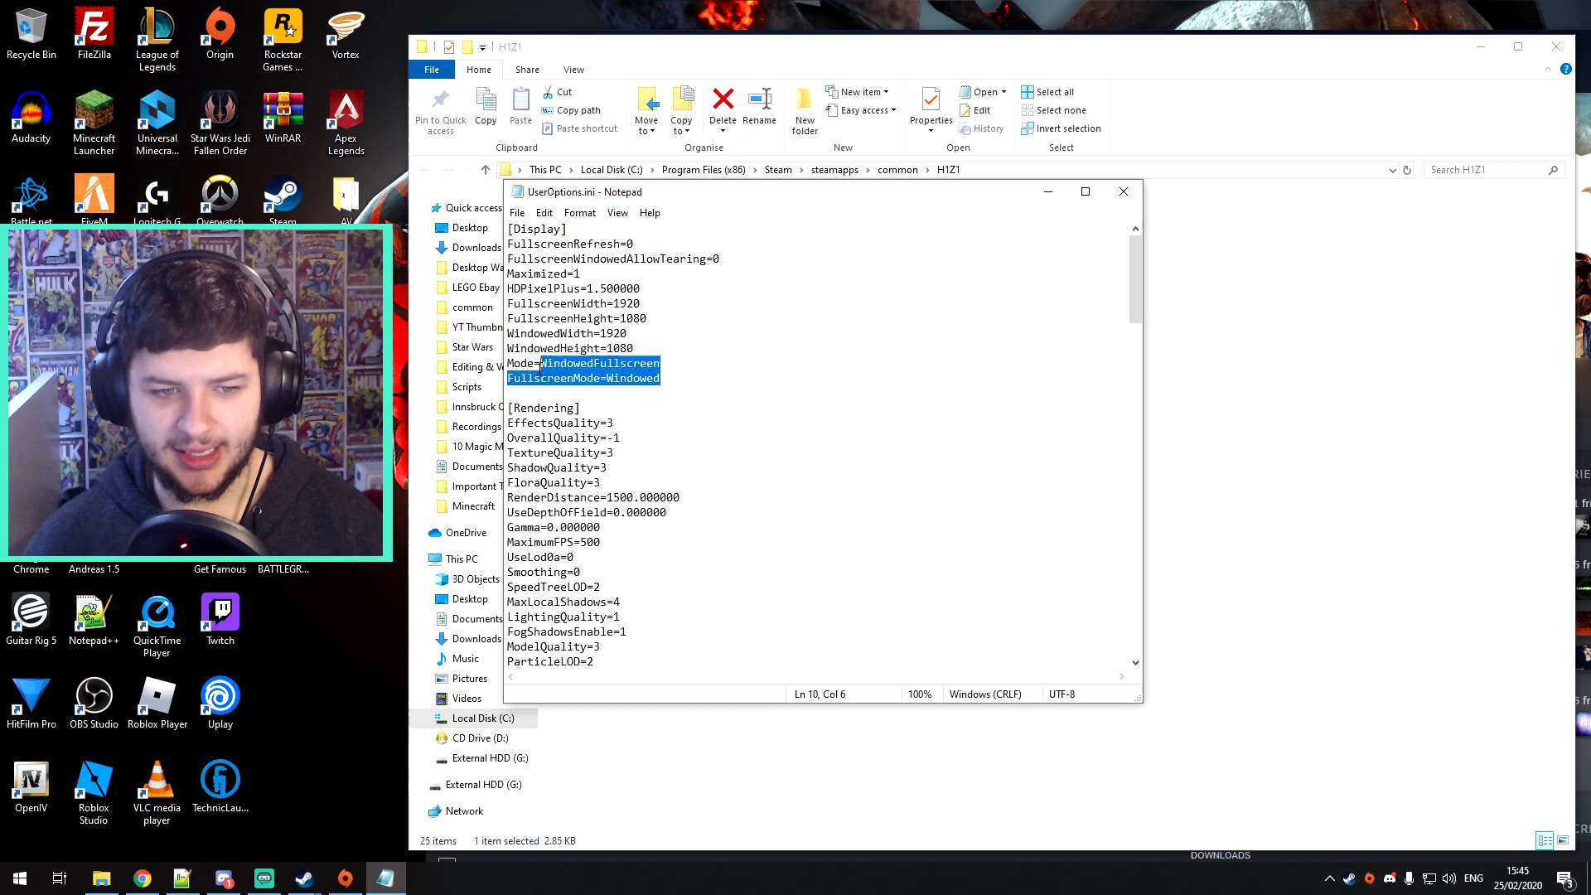
click(568, 363)
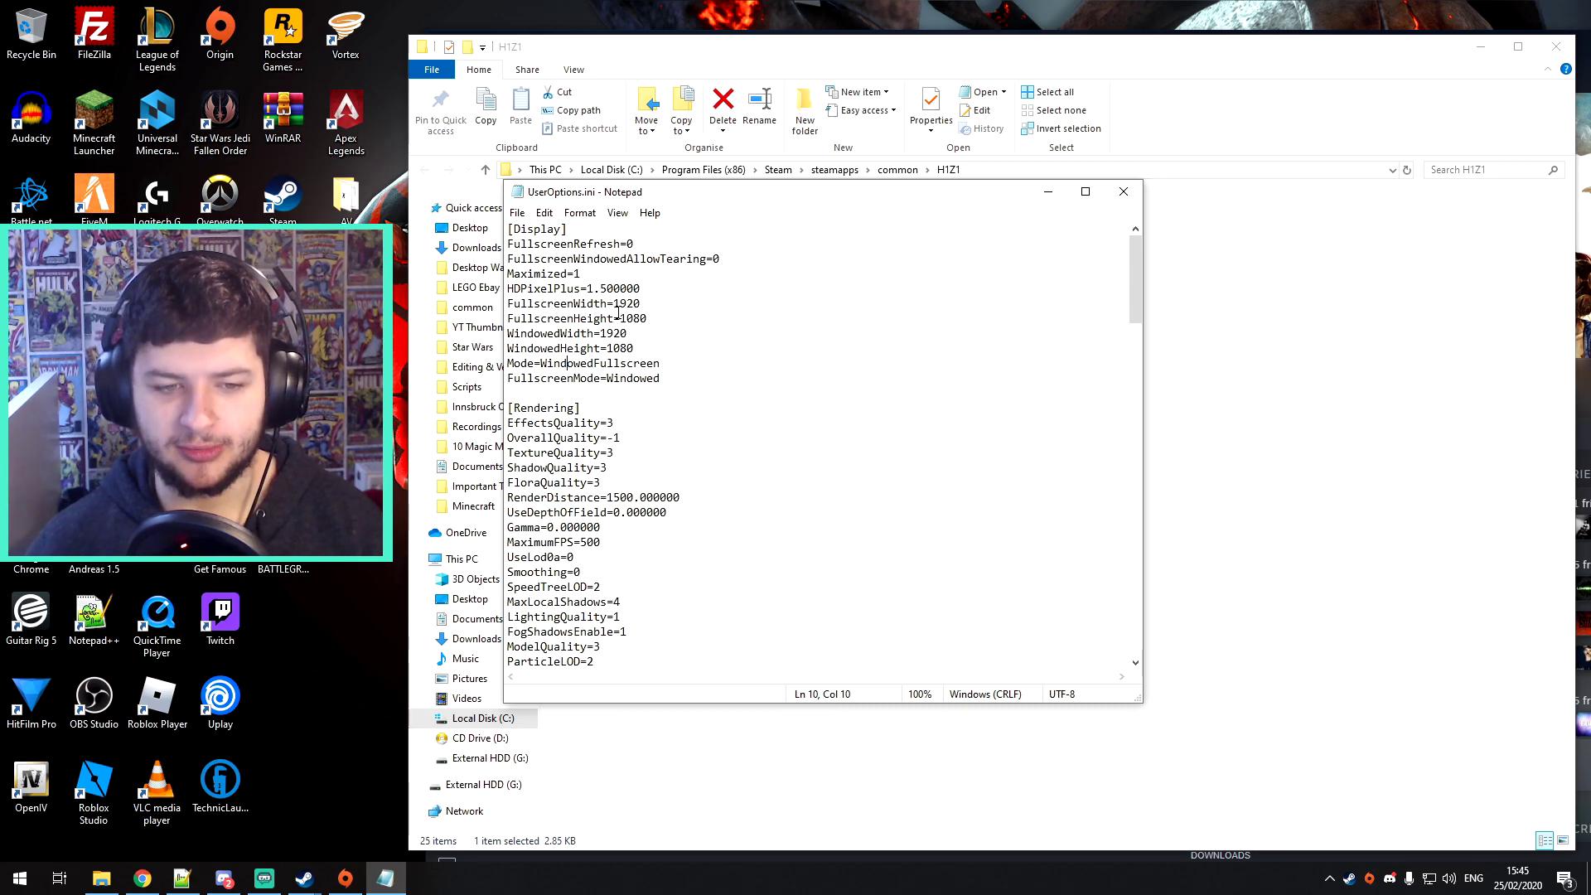
Highlight the fullscreen width and height lines, then close Notepad without saving changes.
drag(766, 378, 477, 300)
drag(654, 318, 499, 303)
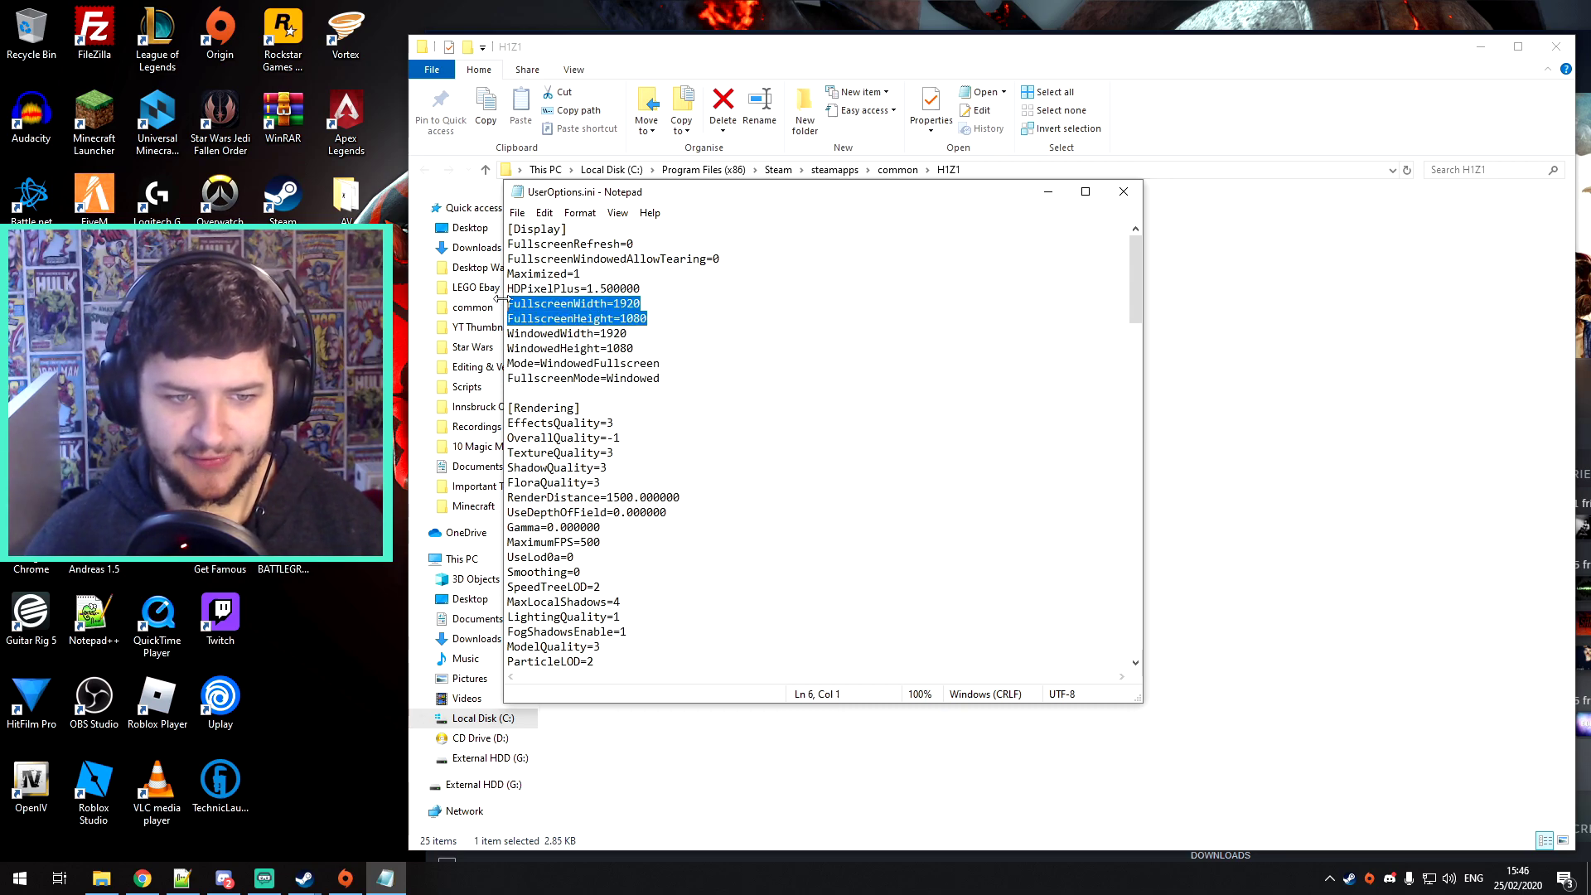
click(517, 213)
click(856, 305)
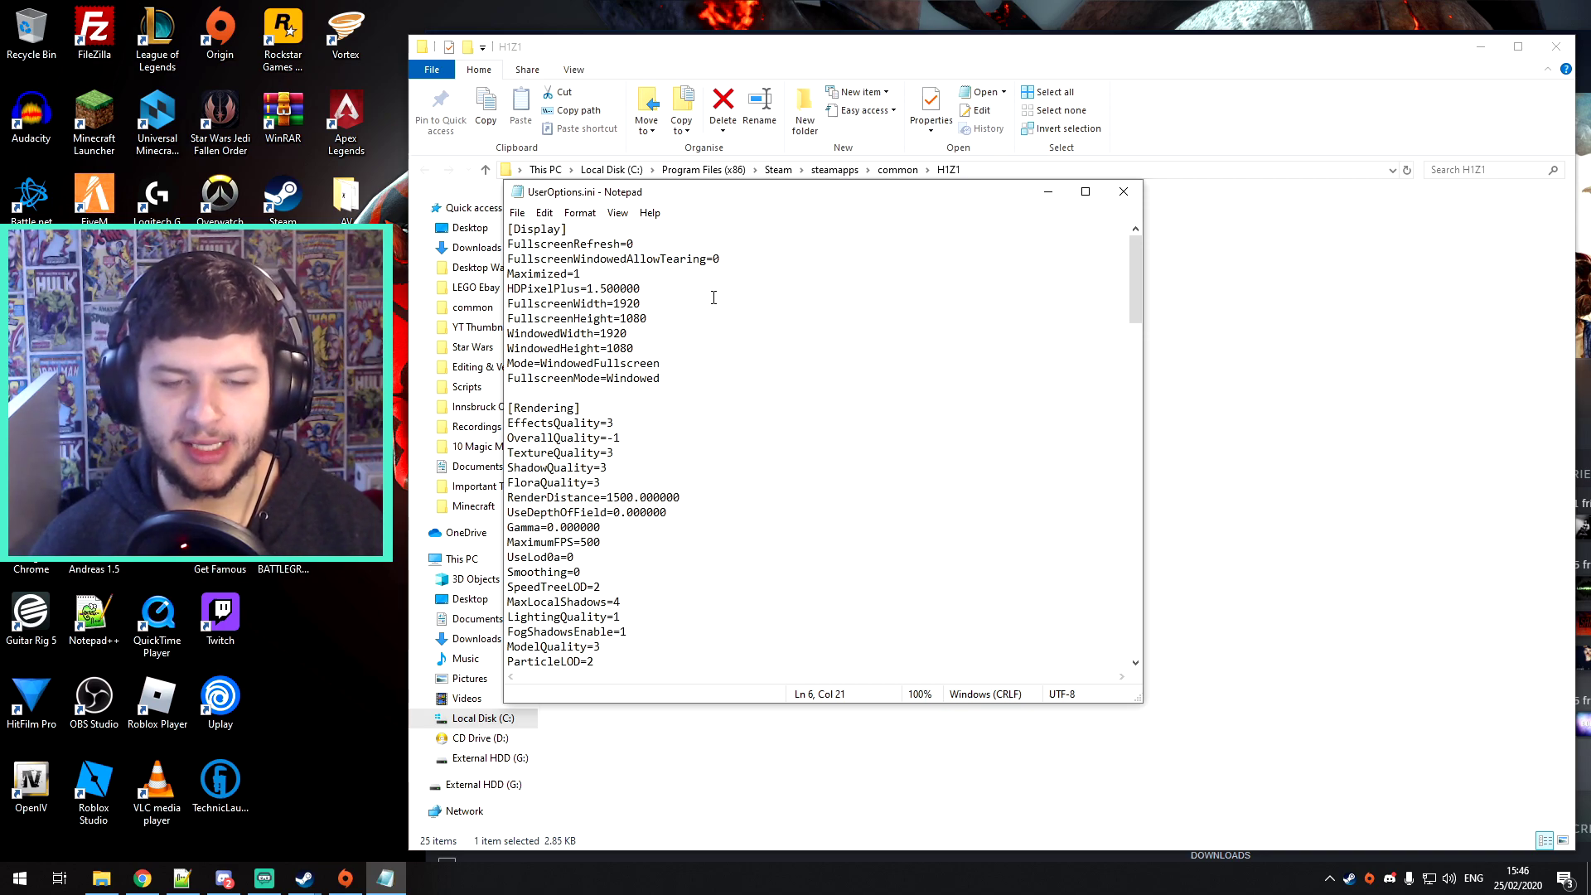
click(1124, 192)
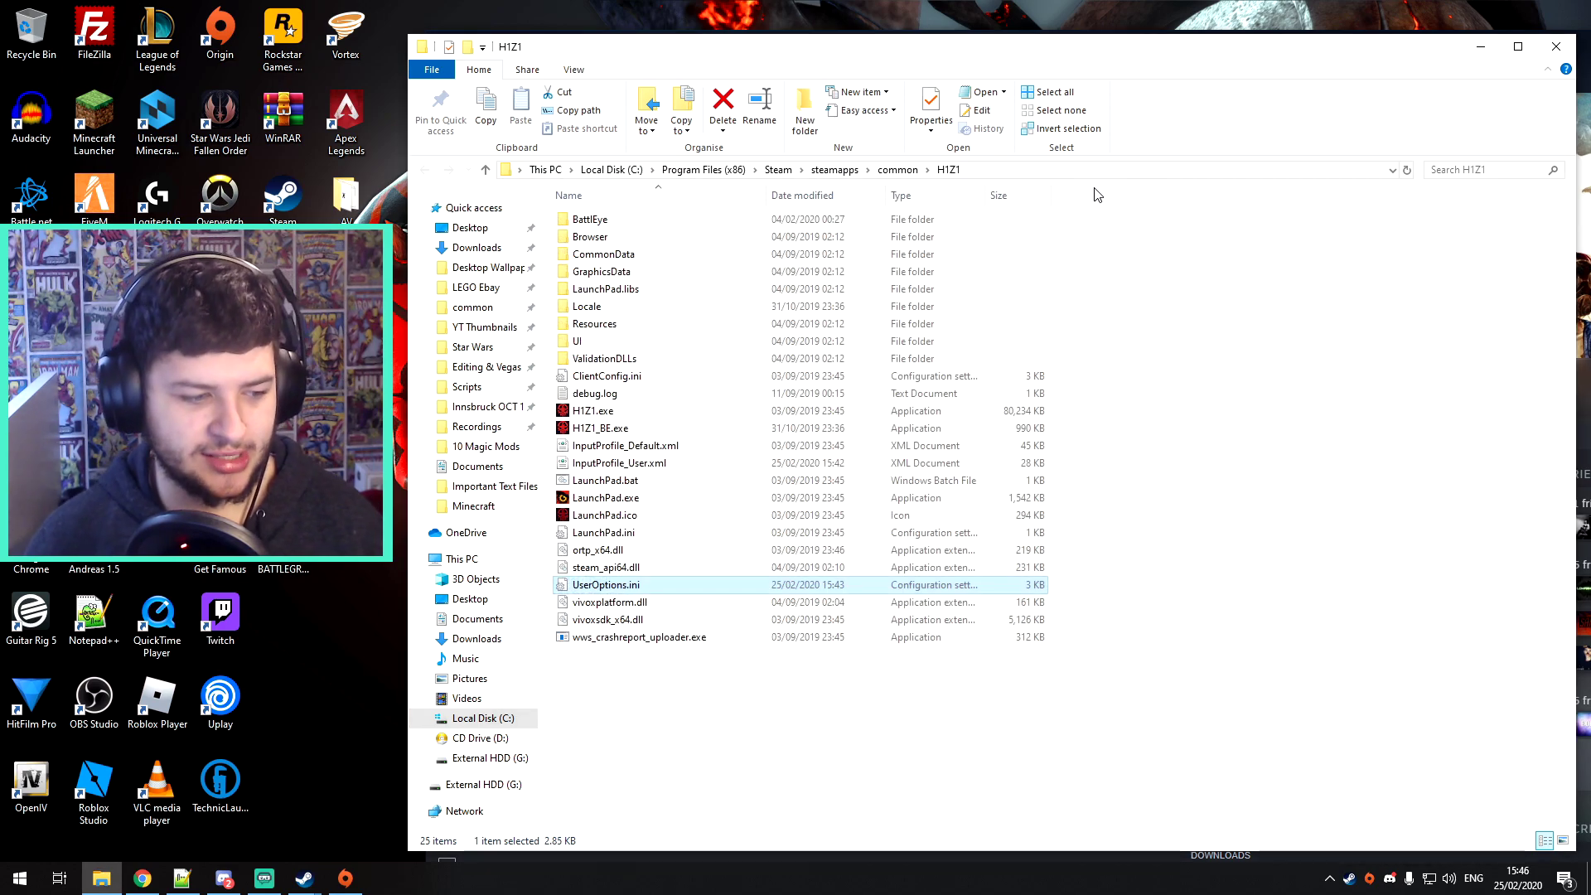